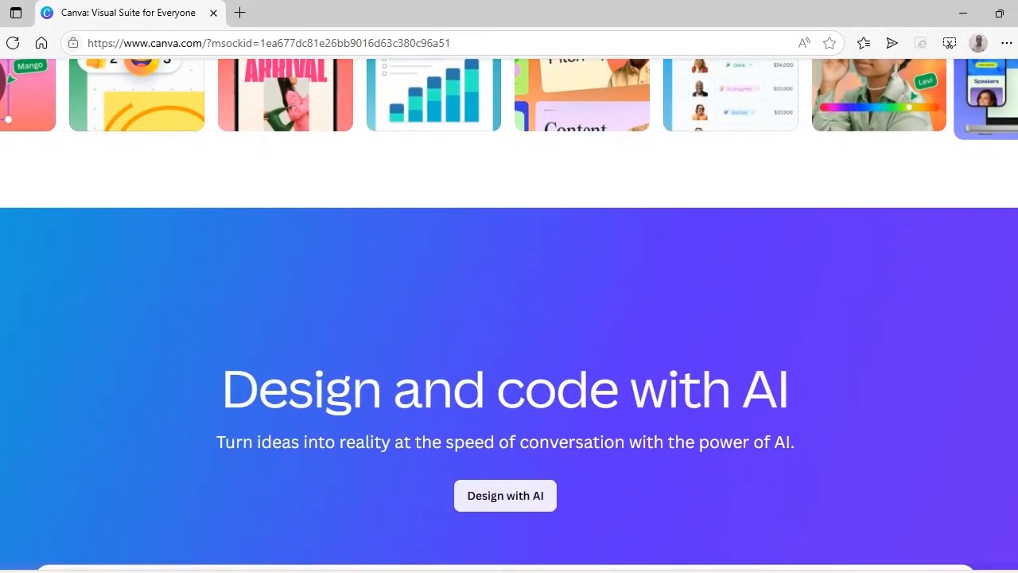
# Look through the Canva homepage, examining the Design and code with AI section and the Free, Pro and Teams plans.
pyautogui.scroll(-1, 509, 315)
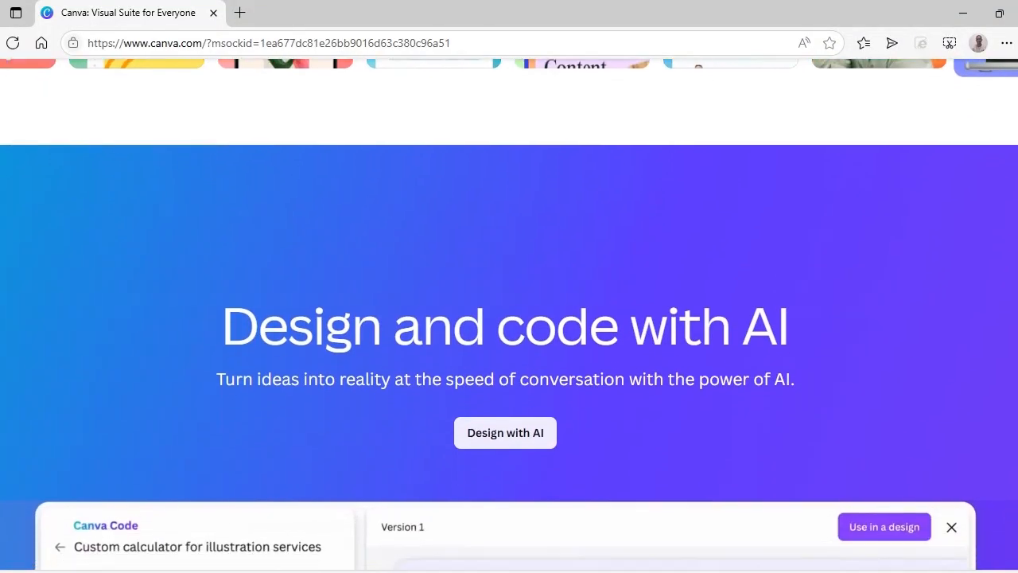
pyautogui.scroll(-1, 509, 315)
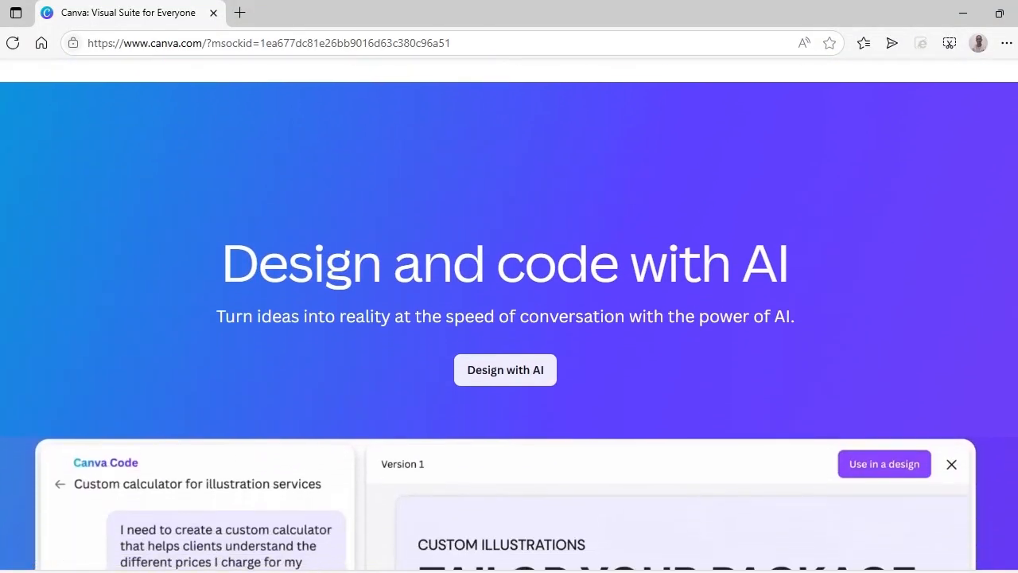
pyautogui.scroll(-1, 509, 315)
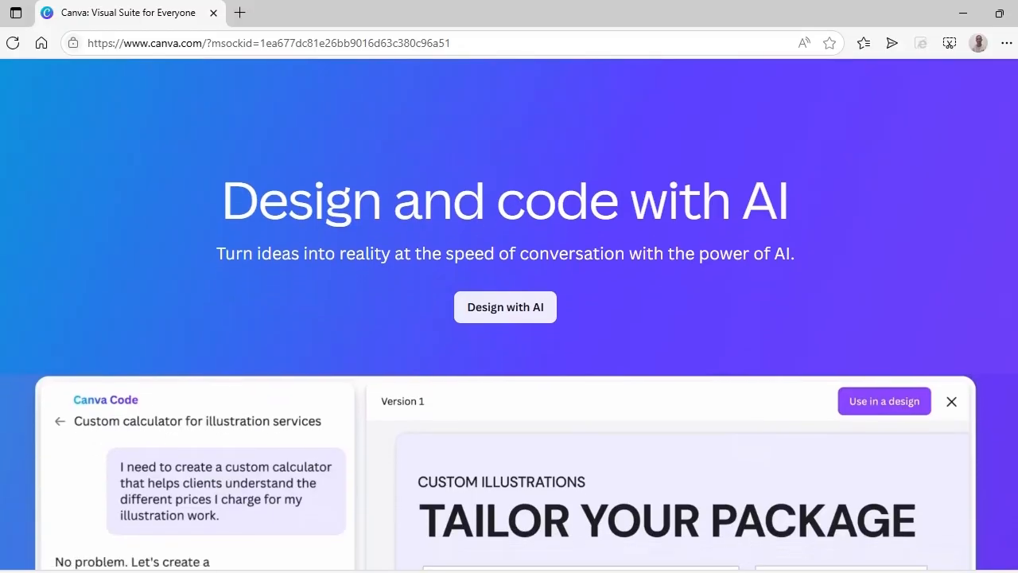
pyautogui.scroll(-1, 509, 315)
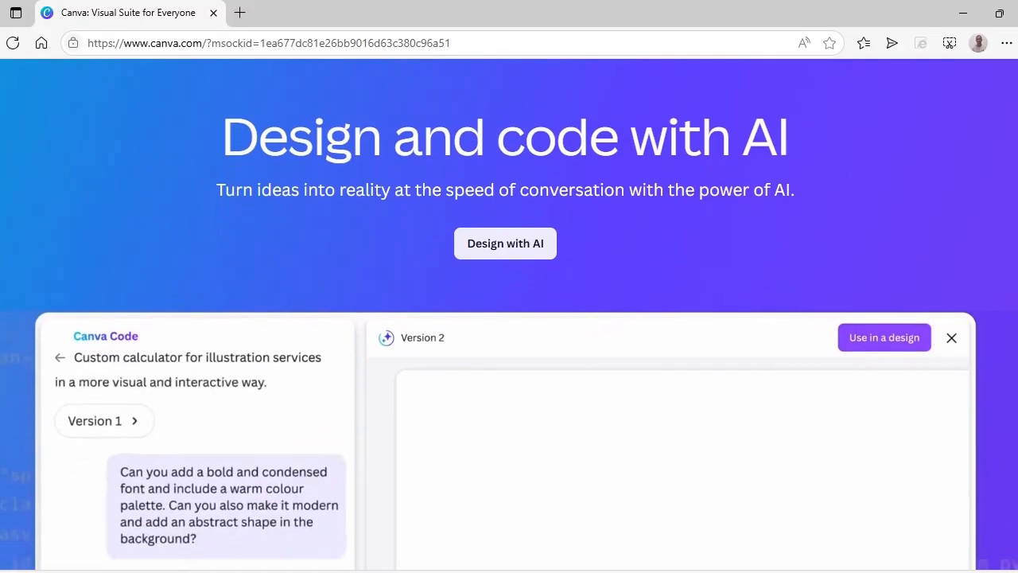
pyautogui.scroll(-1, 509, 315)
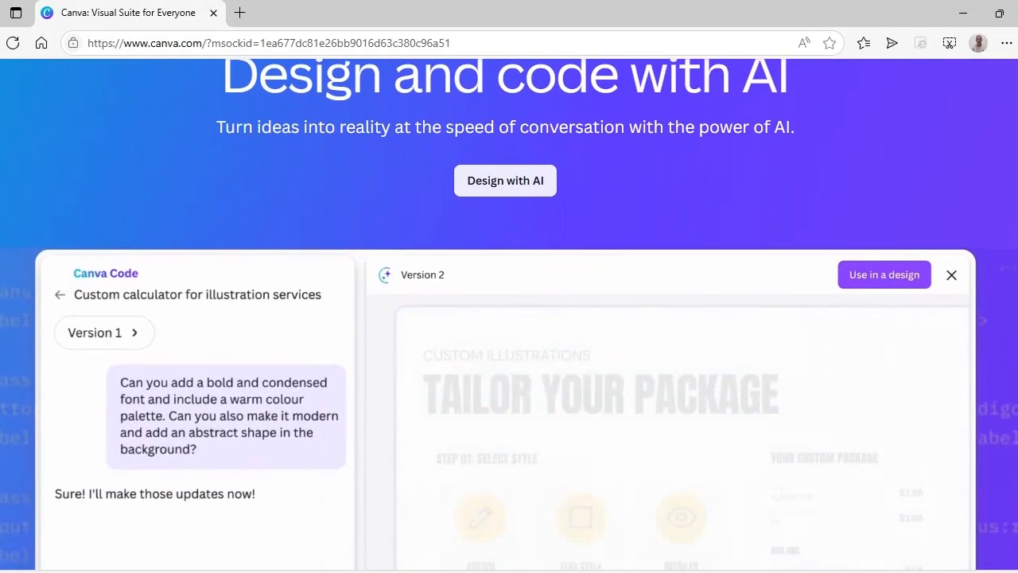
pyautogui.scroll(-1, 509, 315)
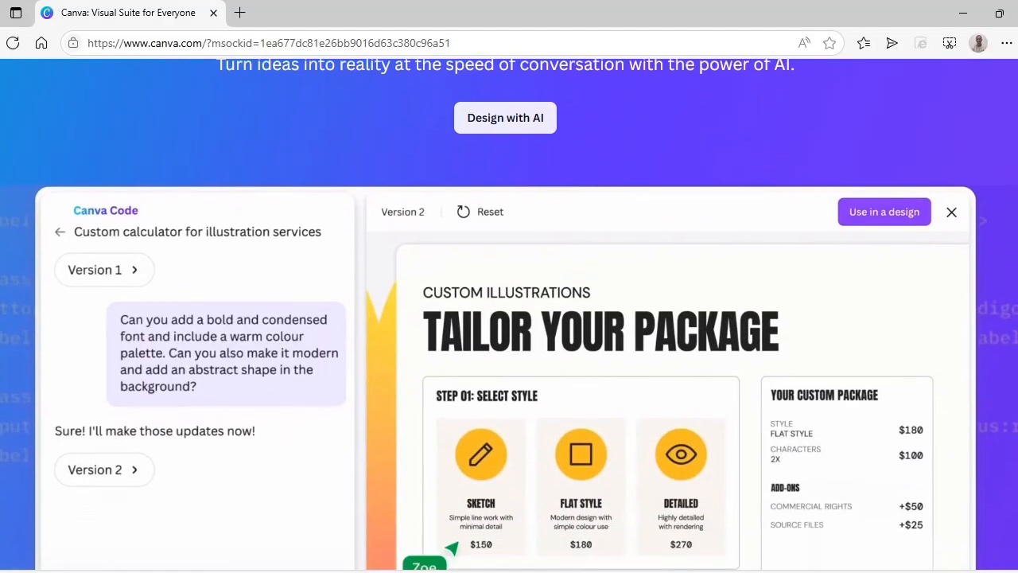
pyautogui.scroll(-1, 509, 315)
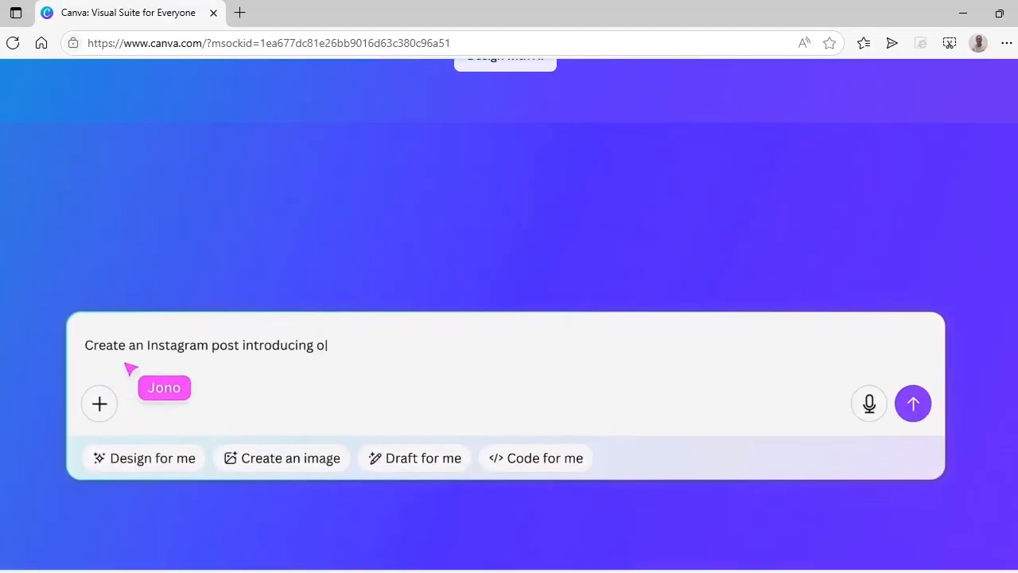
pyautogui.scroll(-1, 509, 315)
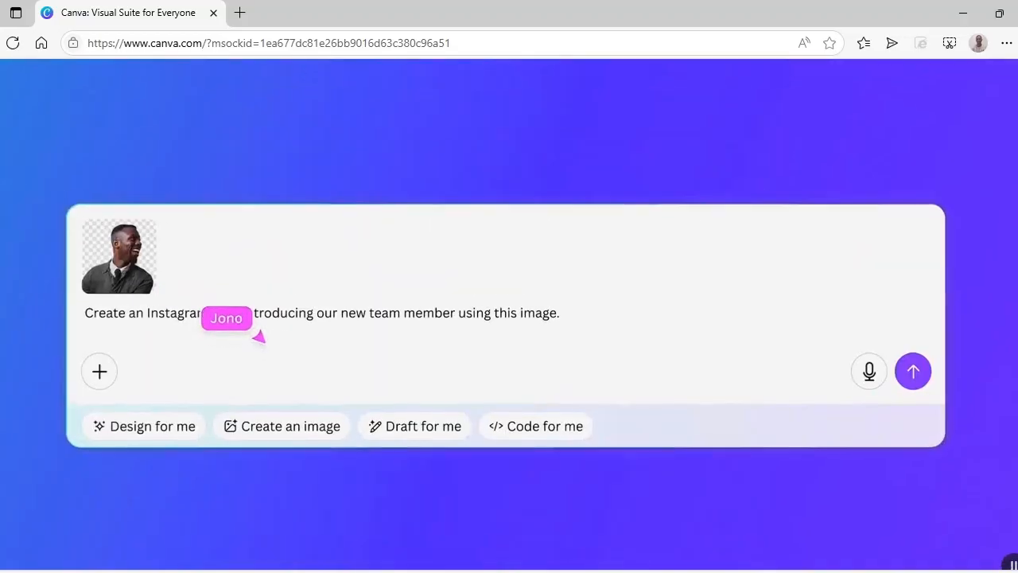
pyautogui.scroll(-1, 509, 315)
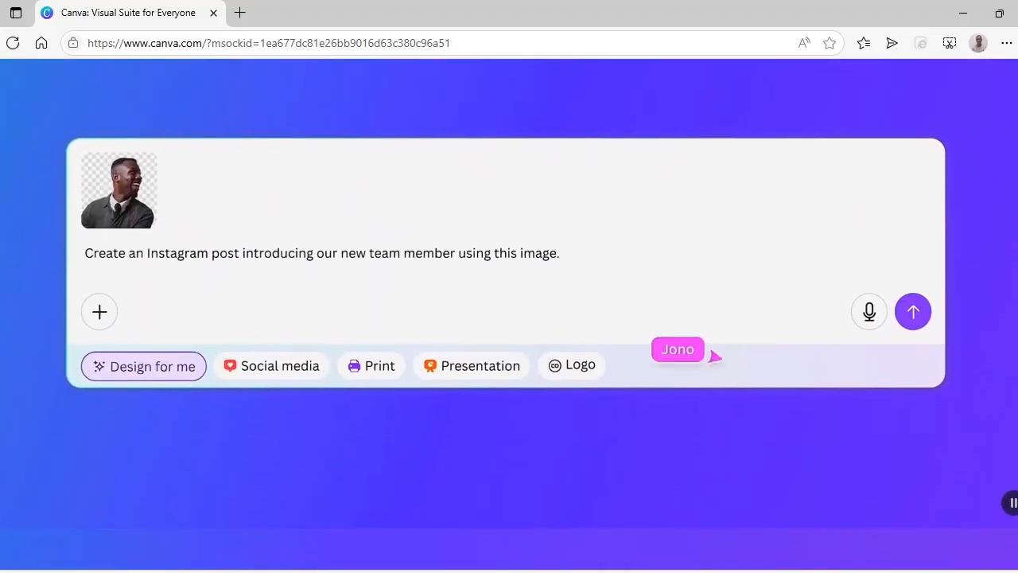
pyautogui.scroll(-1, 510, 315)
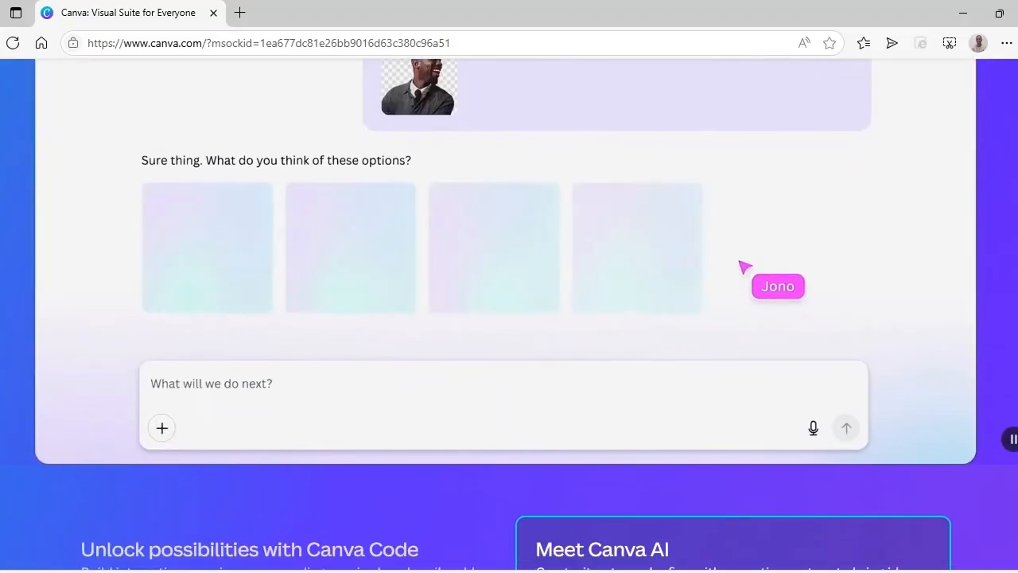
pyautogui.scroll(-1, 510, 315)
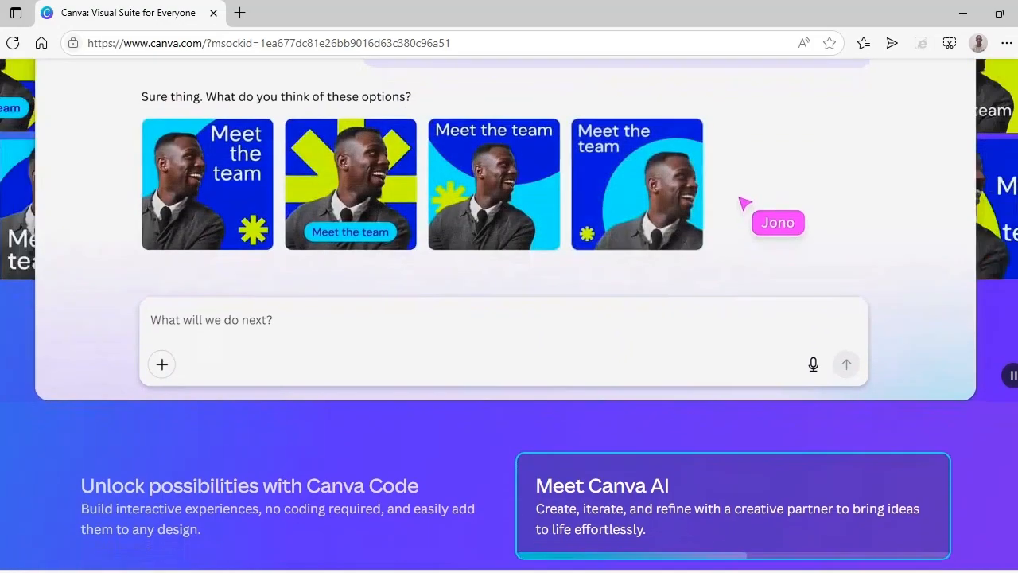
pyautogui.scroll(-1, 509, 315)
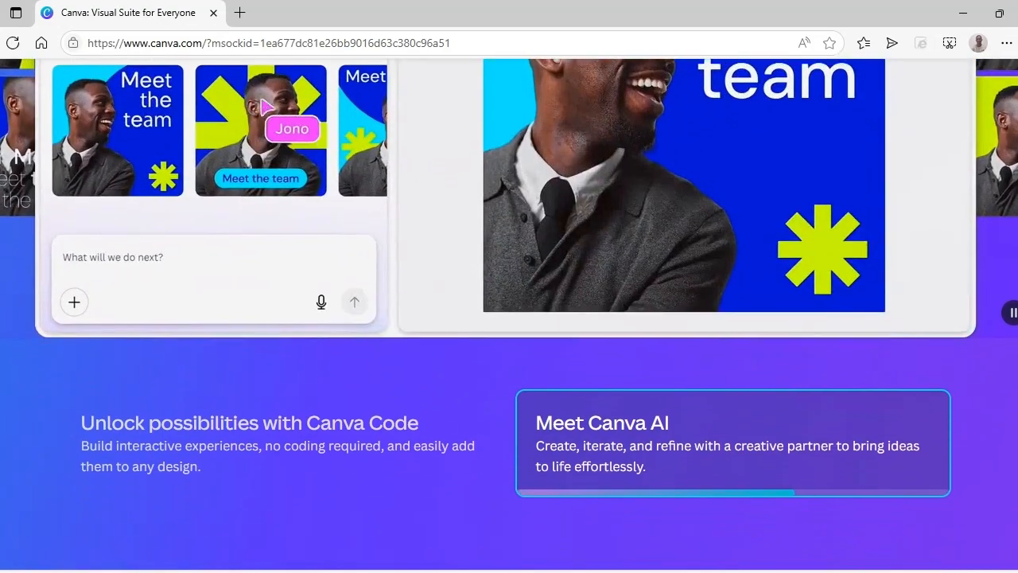
pyautogui.scroll(-1, 509, 315)
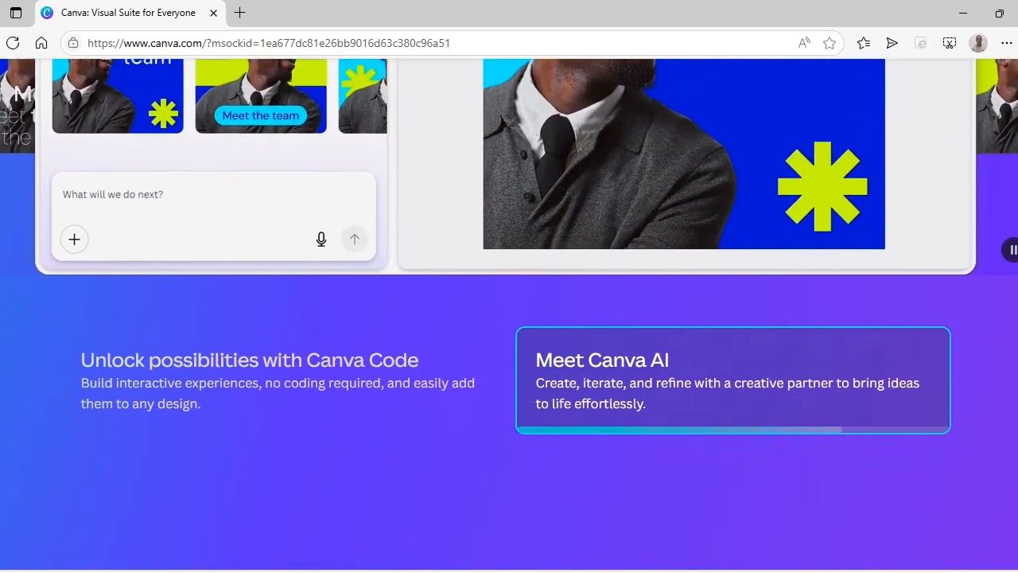
pyautogui.scroll(-1, 509, 315)
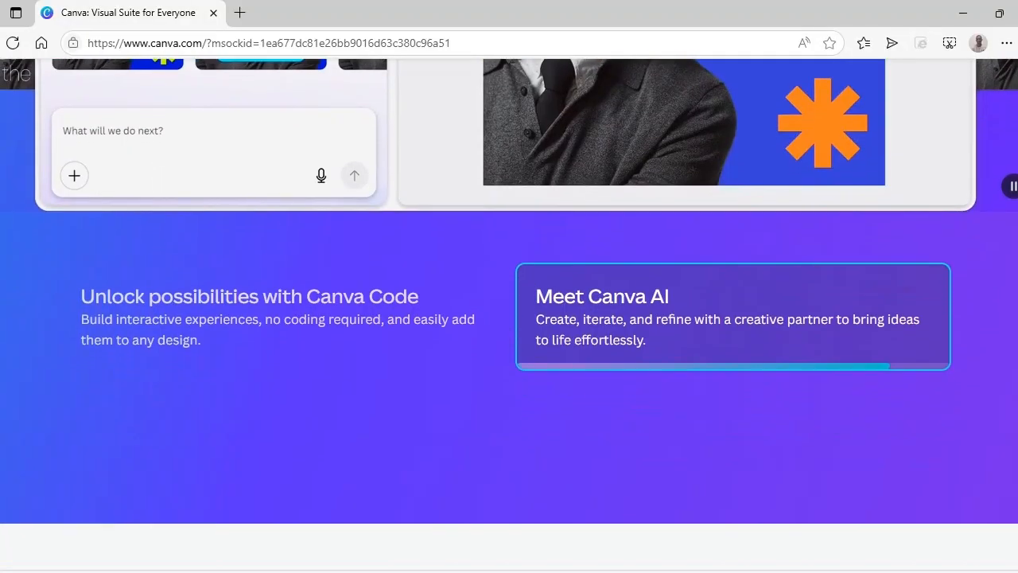
pyautogui.scroll(-1, 509, 315)
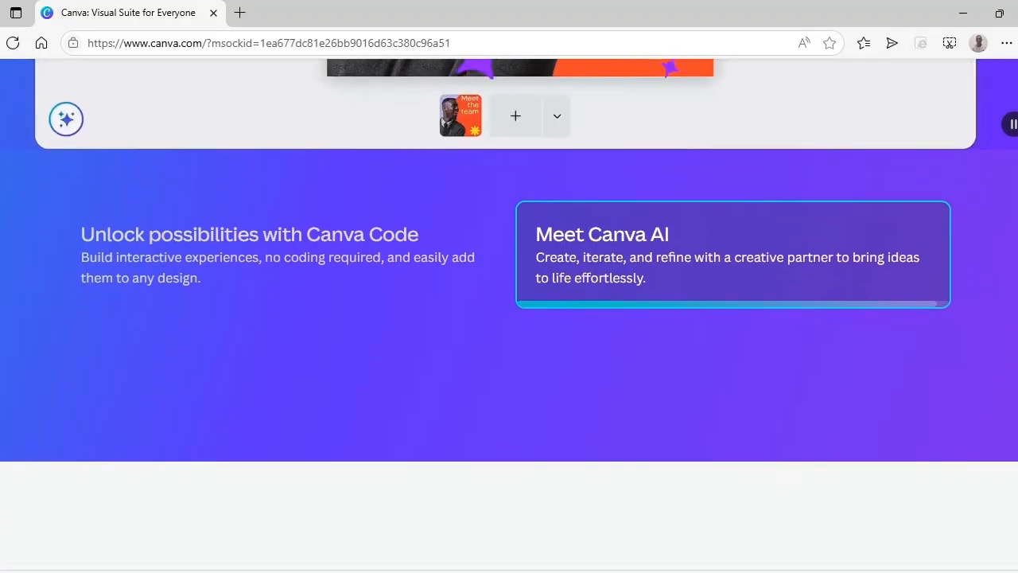
pyautogui.scroll(-1, 509, 315)
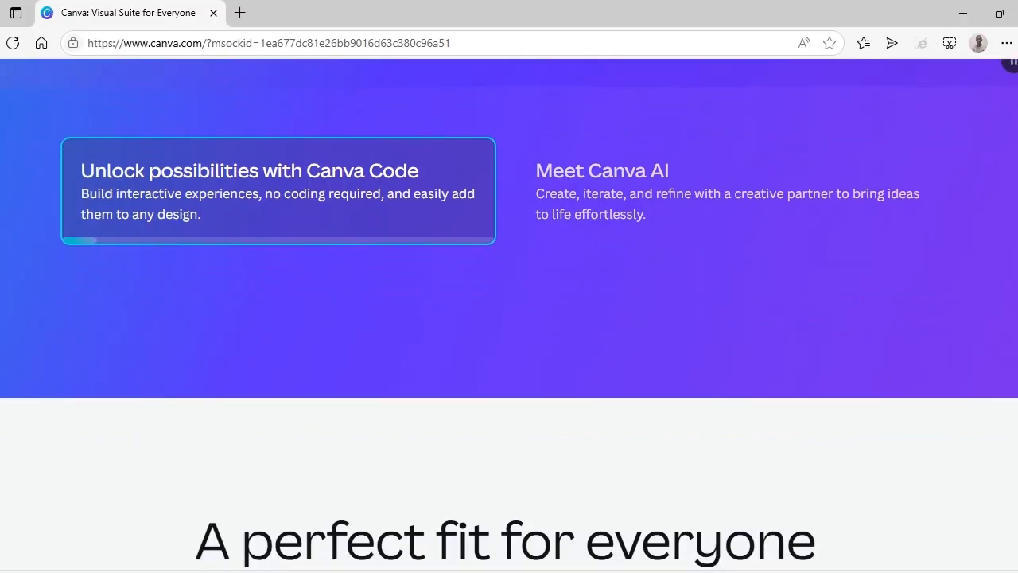
pyautogui.scroll(-1, 509, 315)
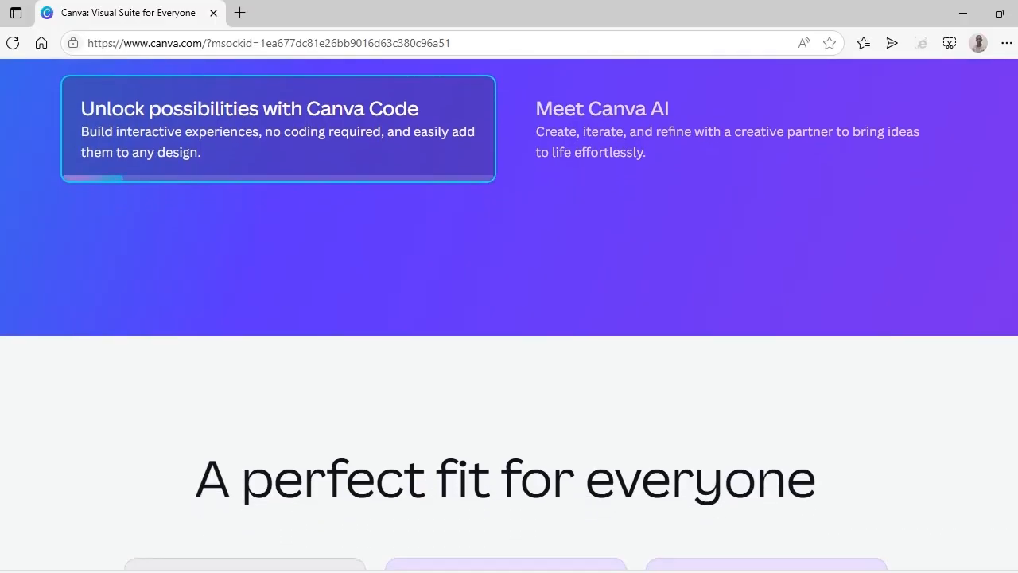
pyautogui.scroll(-1, 509, 315)
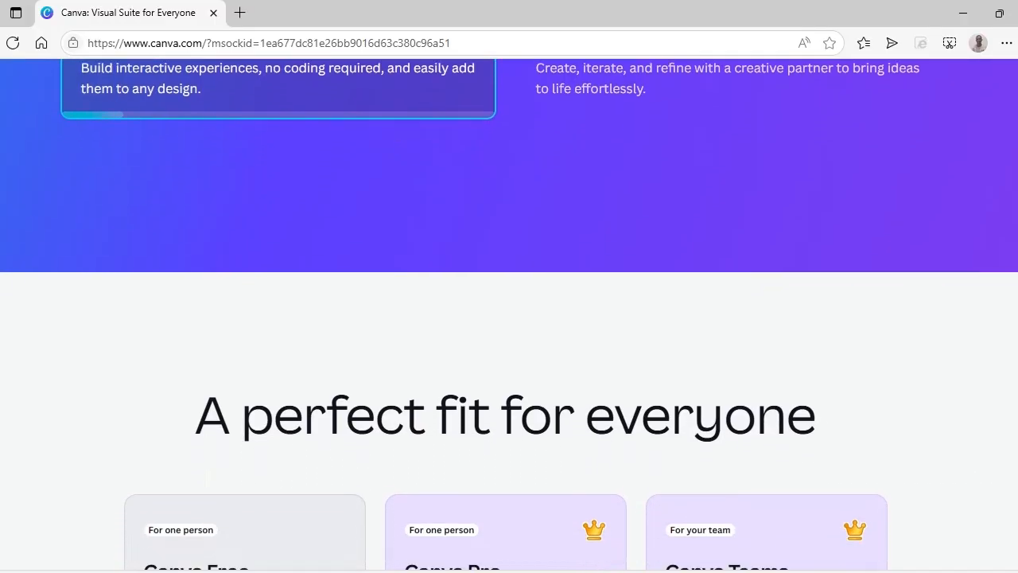
pyautogui.scroll(-1, 509, 315)
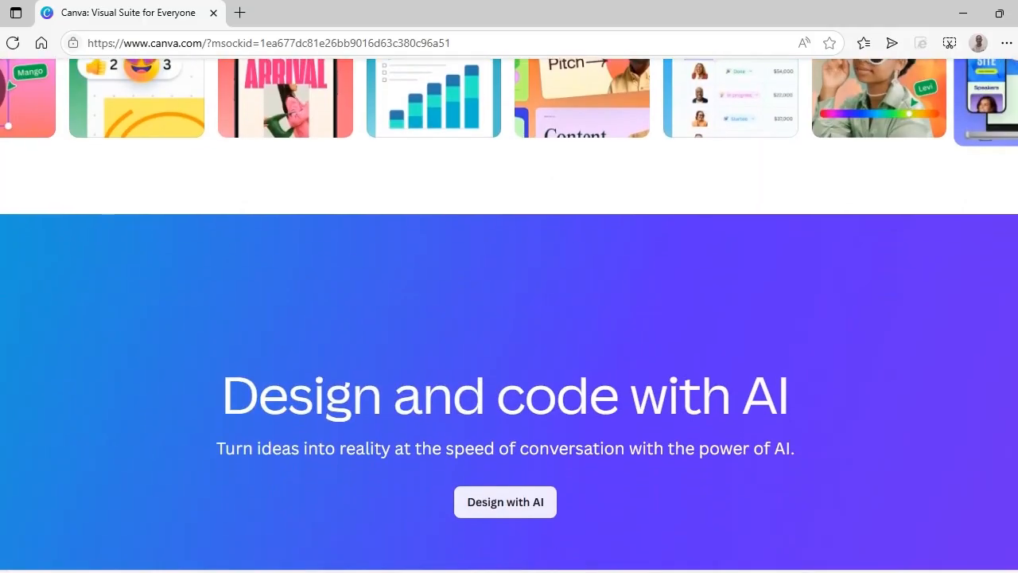
pyautogui.scroll(-1, 509, 315)
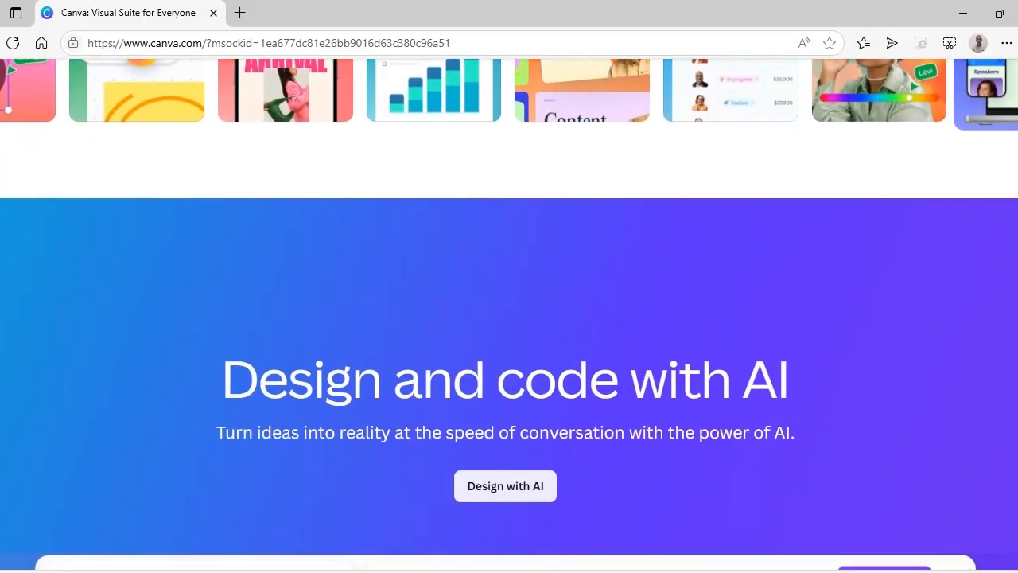
pyautogui.scroll(-1, 509, 315)
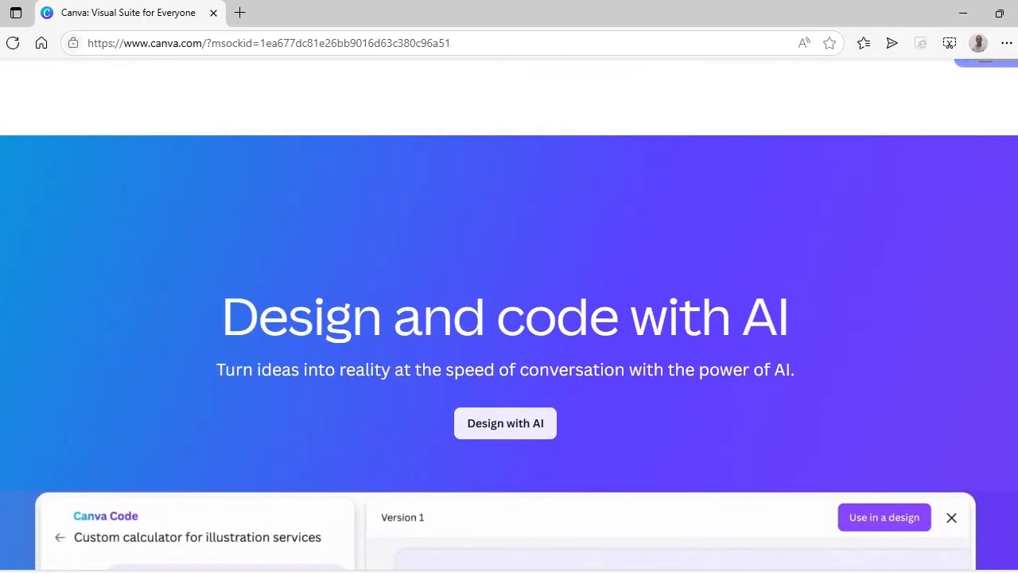
pyautogui.scroll(-1, 509, 315)
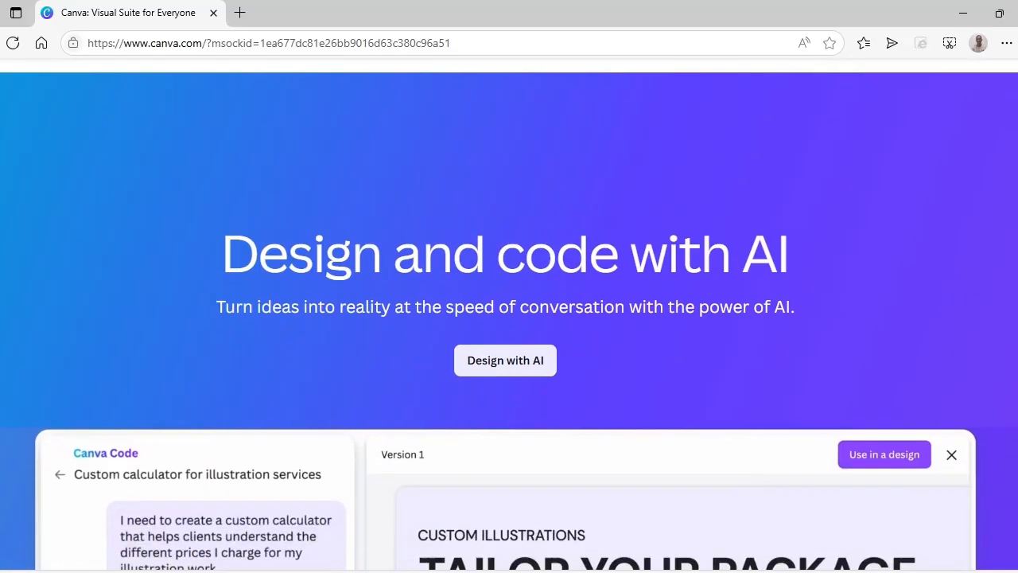
pyautogui.scroll(-1, 509, 315)
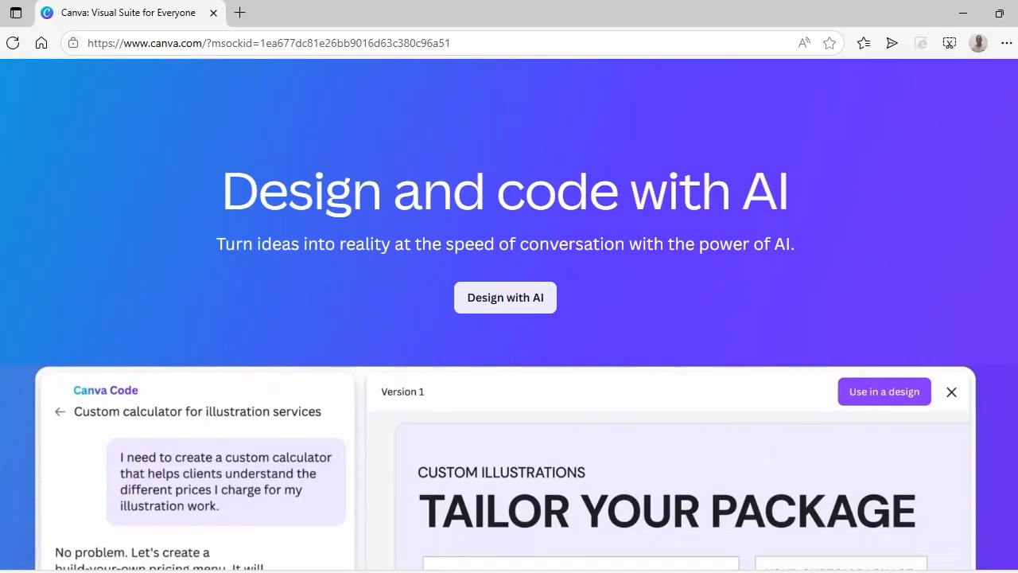
pyautogui.scroll(-1, 509, 315)
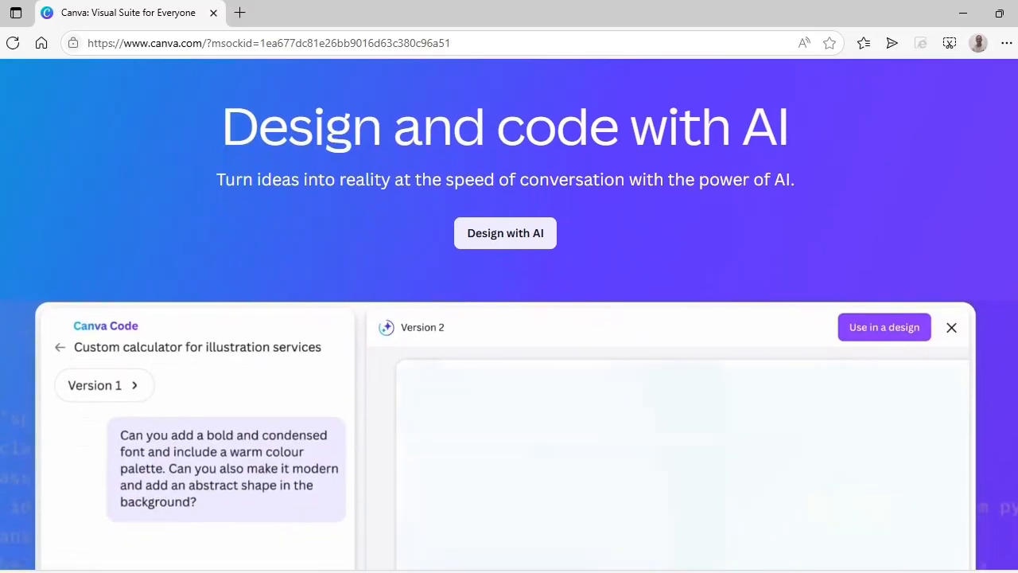
pyautogui.scroll(-1, 509, 315)
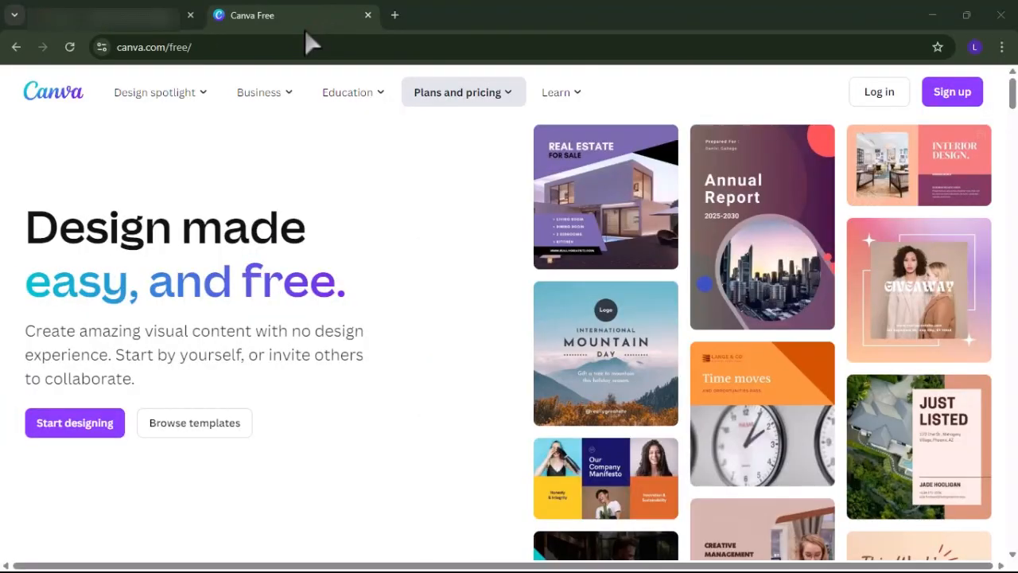
# Choose Small business as the intended use of Canva in the onboarding questionnaire.
pyautogui.moveTo(262, 94)
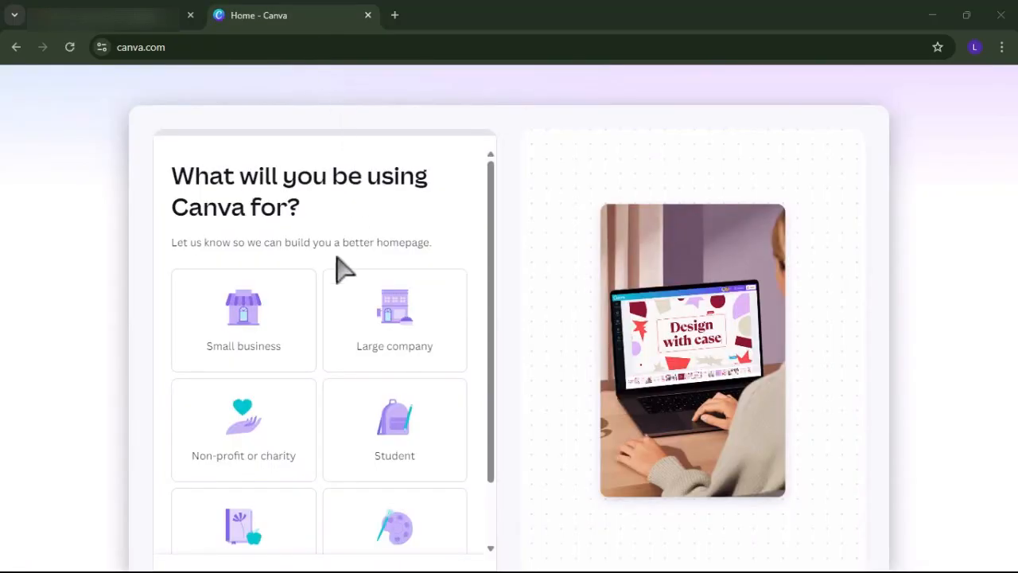
pyautogui.scroll(-1, 318, 294)
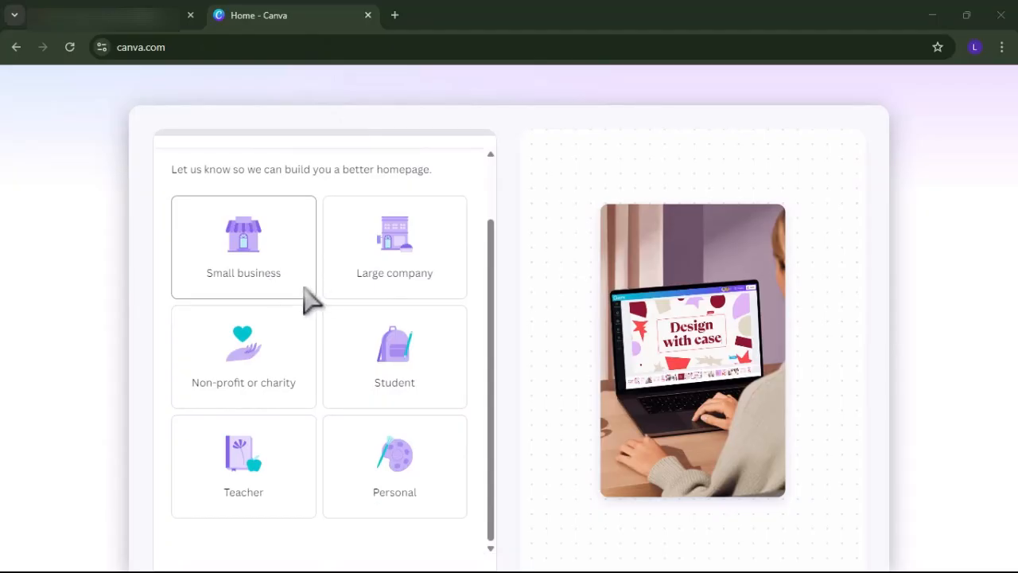
pyautogui.click(304, 288)
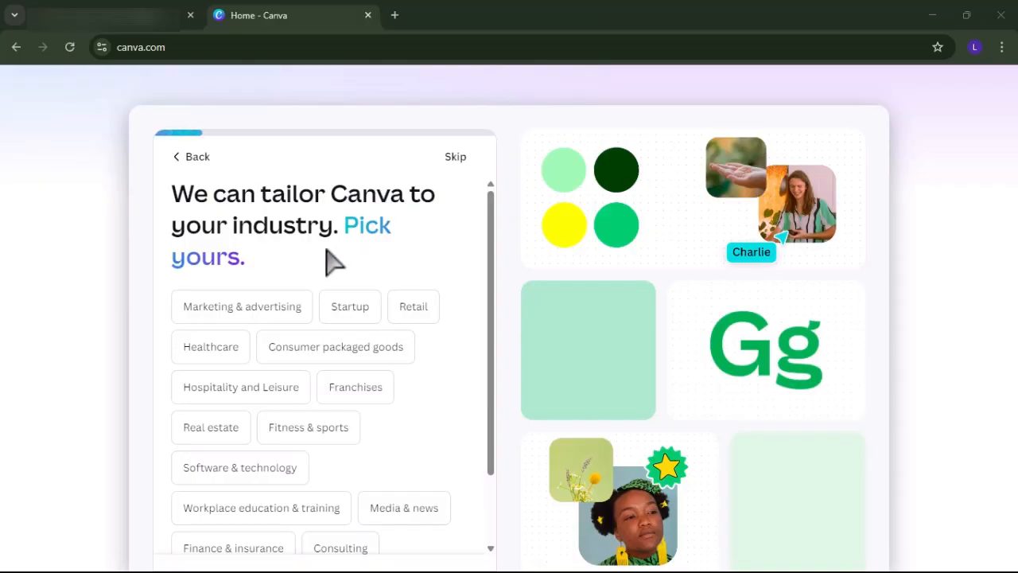
# Skip the onboarding questions about industry, company size, job level and work goals.
pyautogui.scroll(-1, 271, 347)
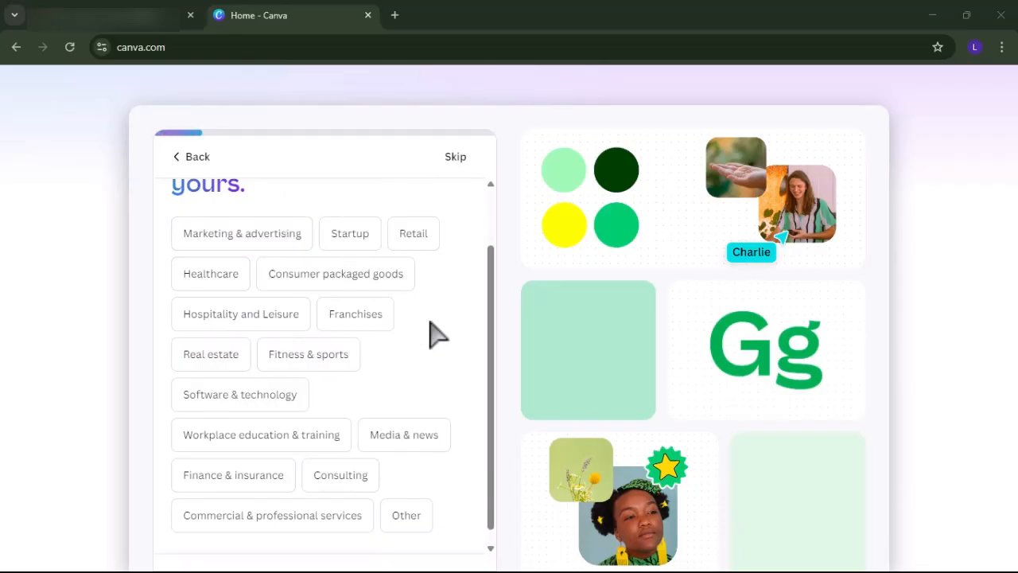
pyautogui.scroll(1, 434, 334)
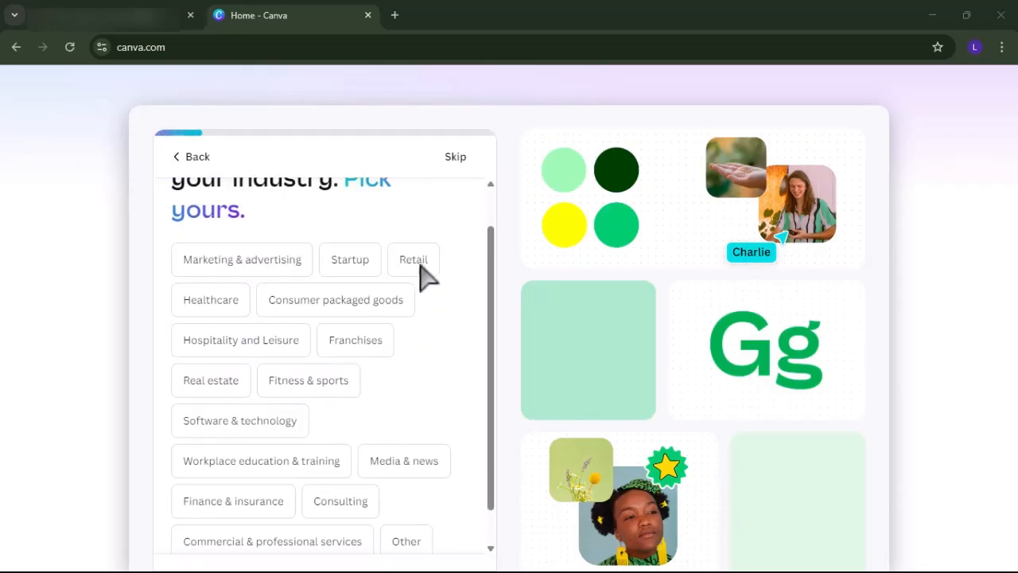
pyautogui.click(455, 157)
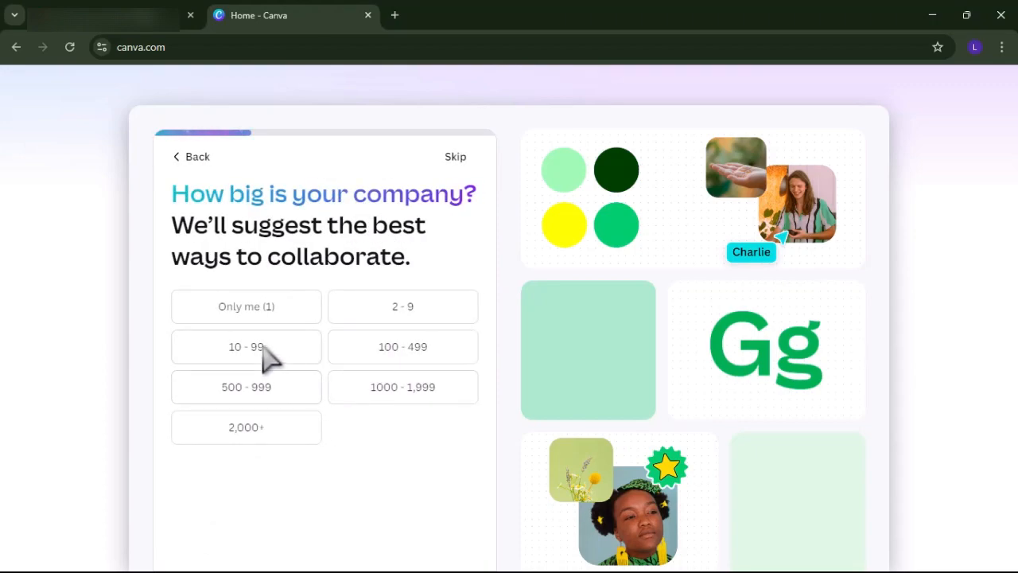
pyautogui.click(457, 162)
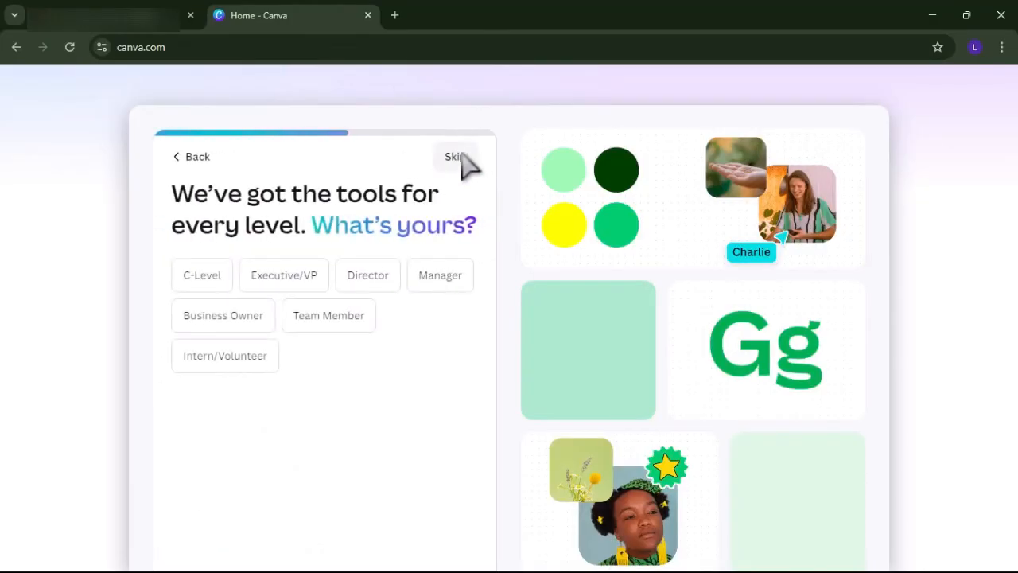
pyautogui.click(457, 158)
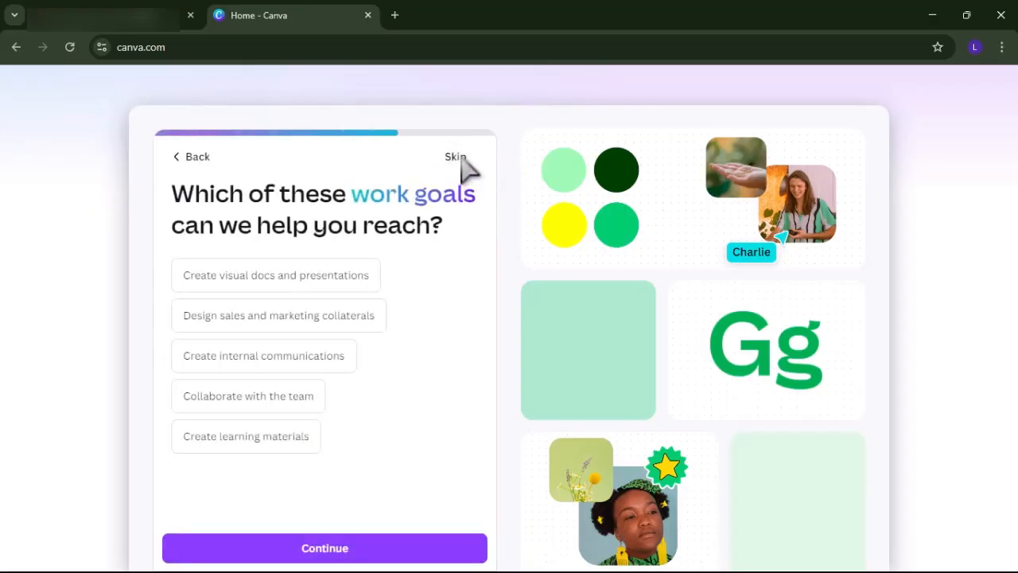
pyautogui.click(458, 158)
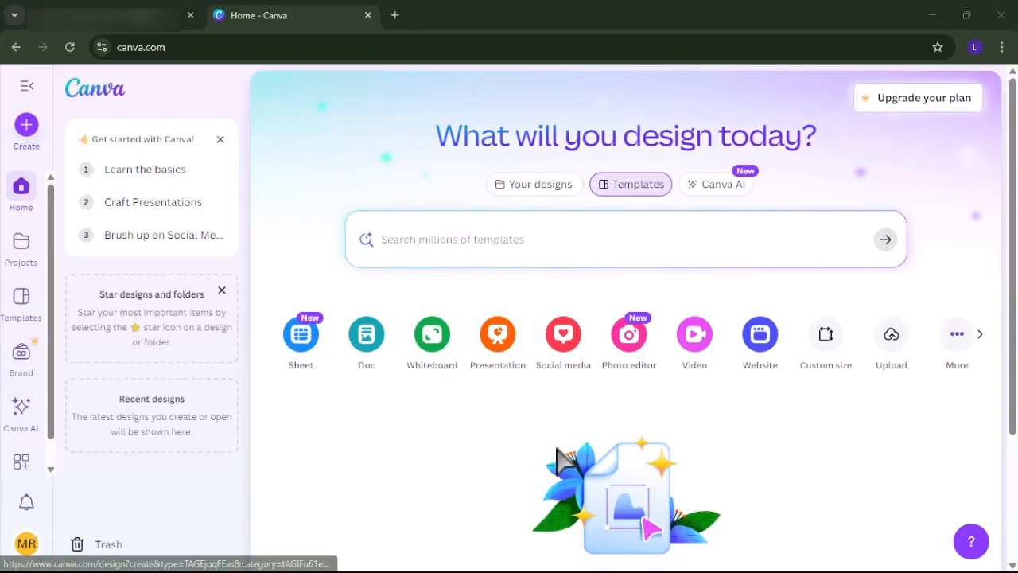
# Create a new custom-size design 4500 px wide and 5400 px high.
pyautogui.click(828, 350)
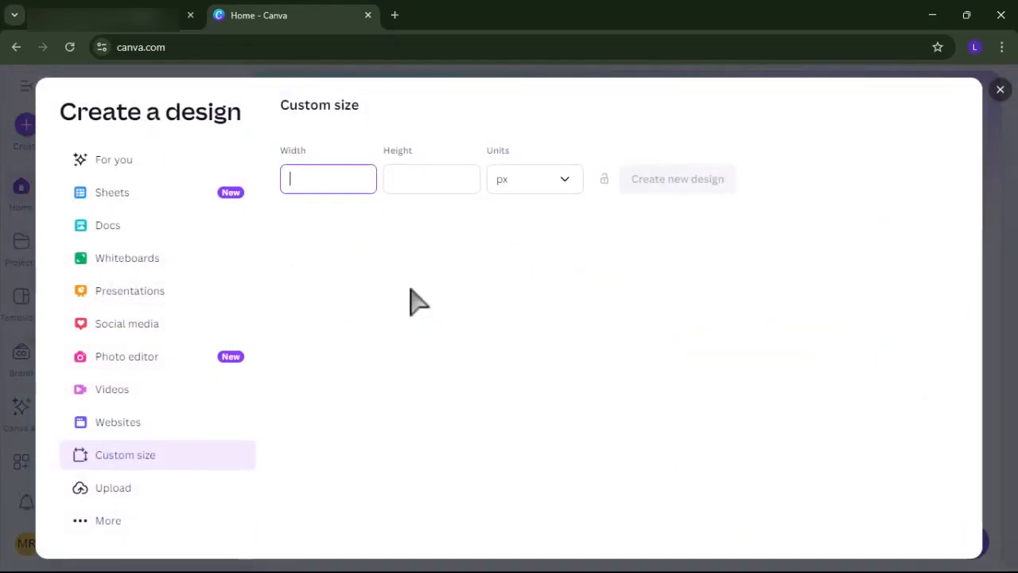
pyautogui.click(301, 185)
pyautogui.click(443, 178)
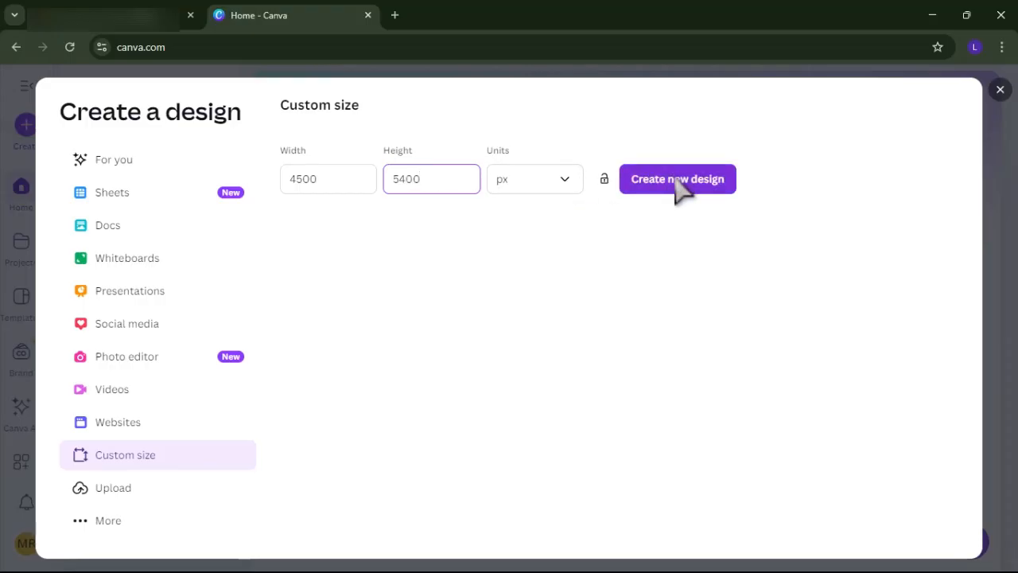
pyautogui.click(677, 180)
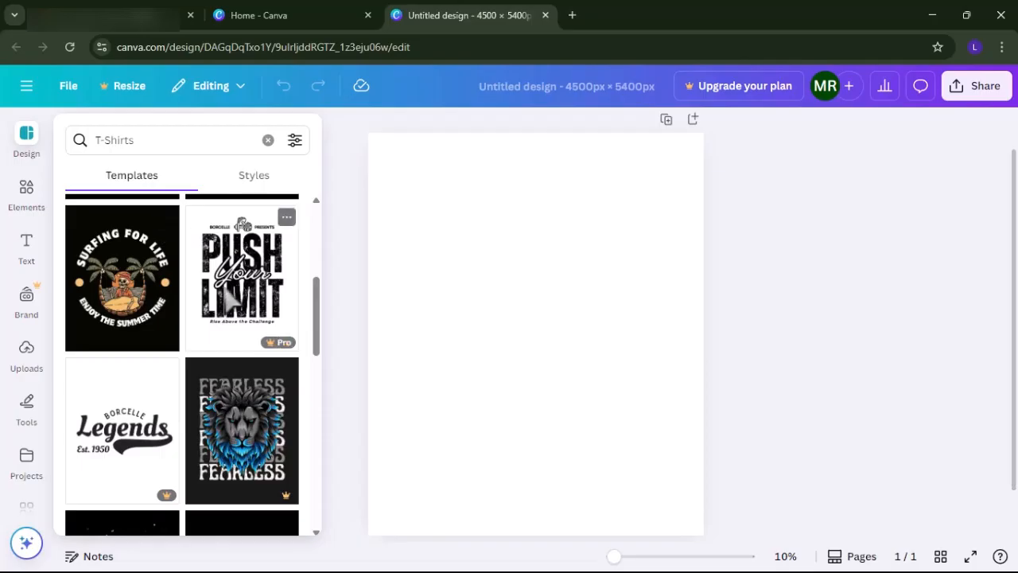
# Look over the T-Shirts template search and the default text styles available for the design.
pyautogui.click(157, 144)
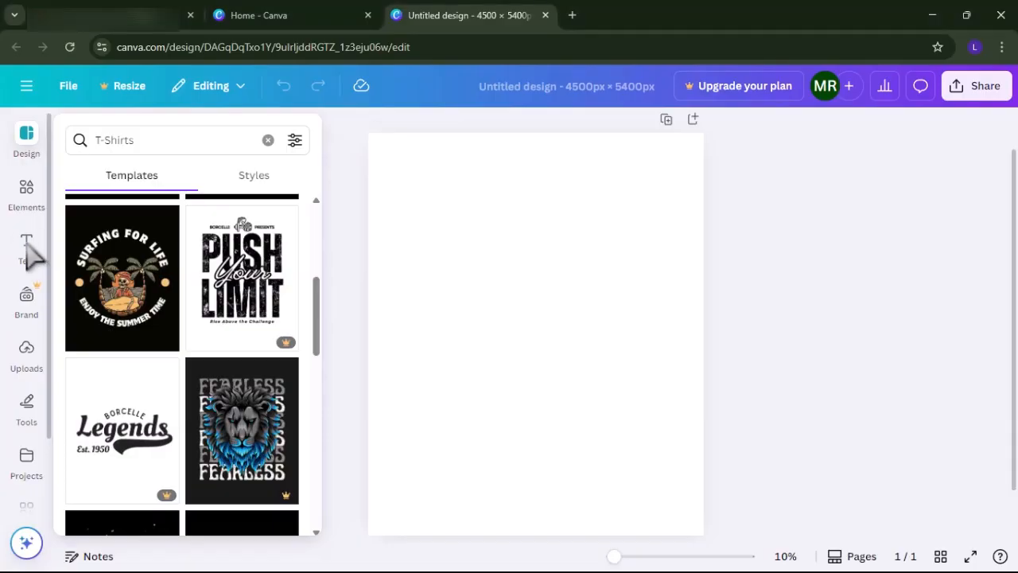
pyautogui.click(27, 248)
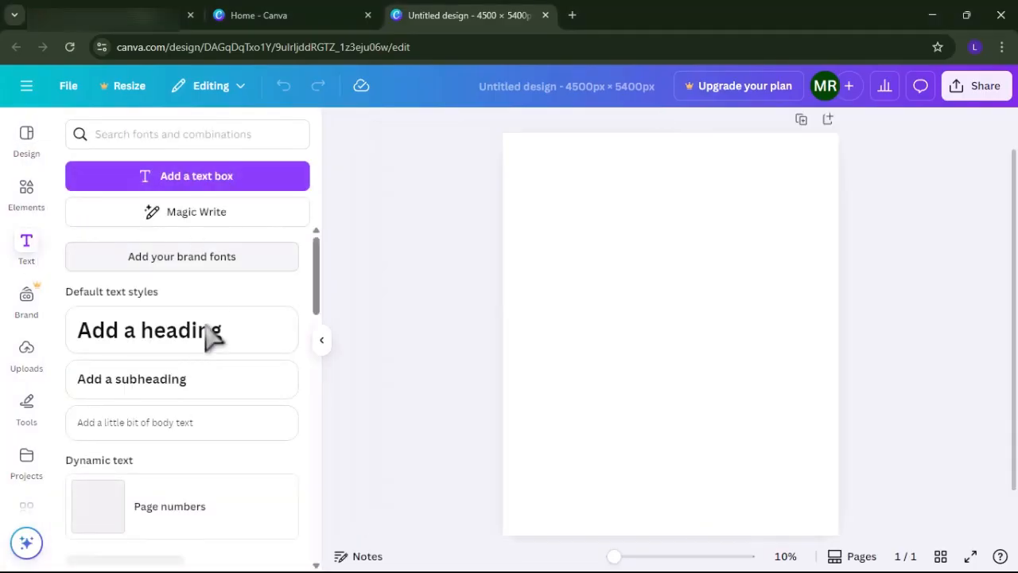
pyautogui.scroll(-5, 228, 425)
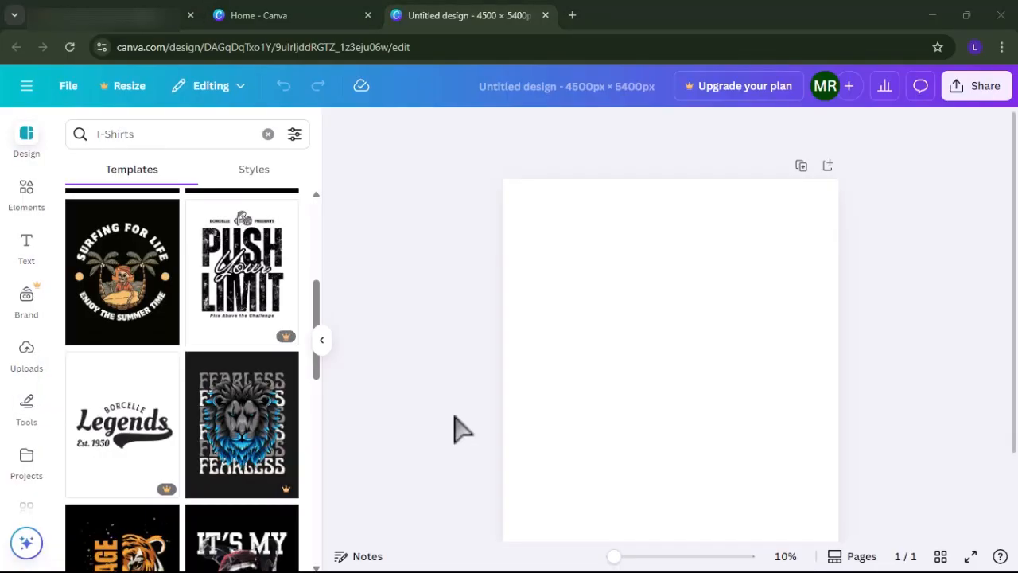
# Browse the T-Shirts templates and apply the free black-and-white "You are enough" template to the blank page.
pyautogui.scroll(2, 217, 354)
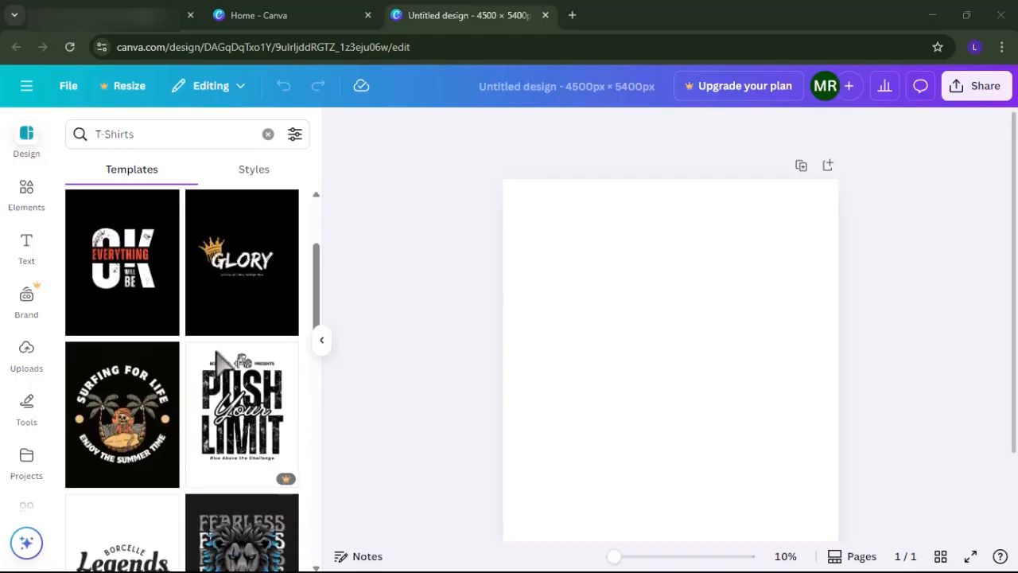
pyautogui.scroll(1, 216, 354)
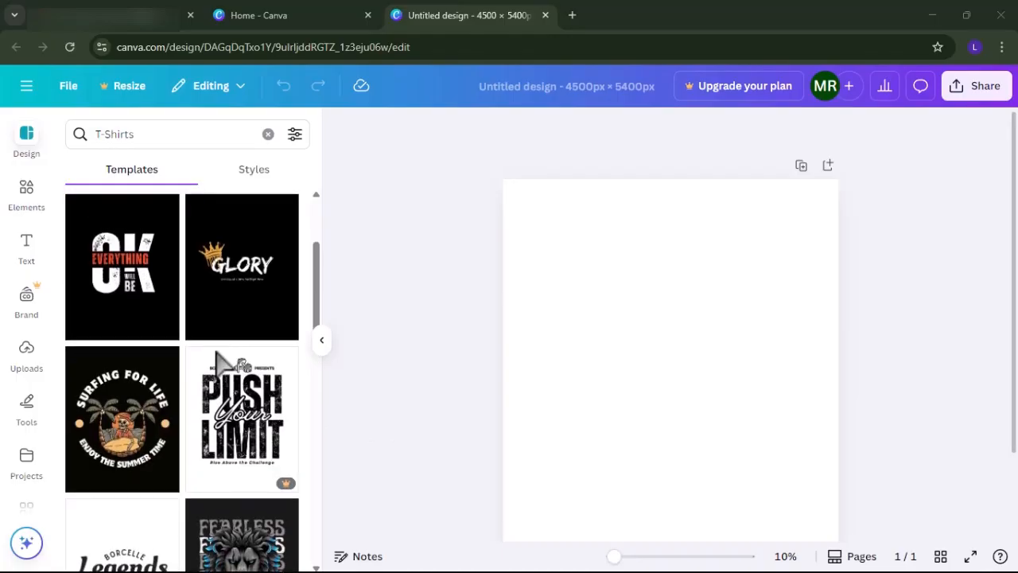
pyautogui.scroll(-8, 167, 320)
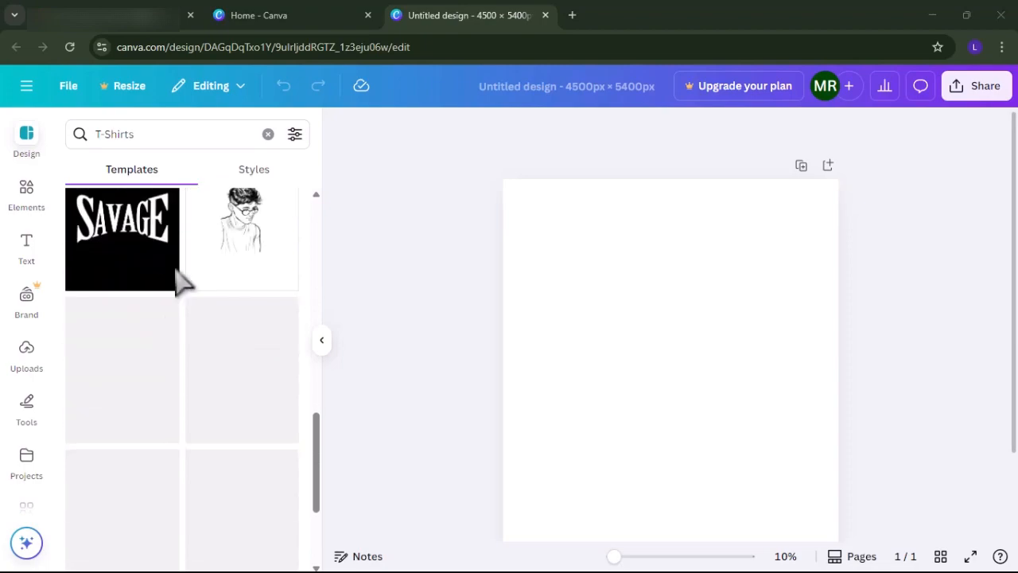
pyautogui.scroll(-2, 216, 374)
pyautogui.scroll(-5, 212, 363)
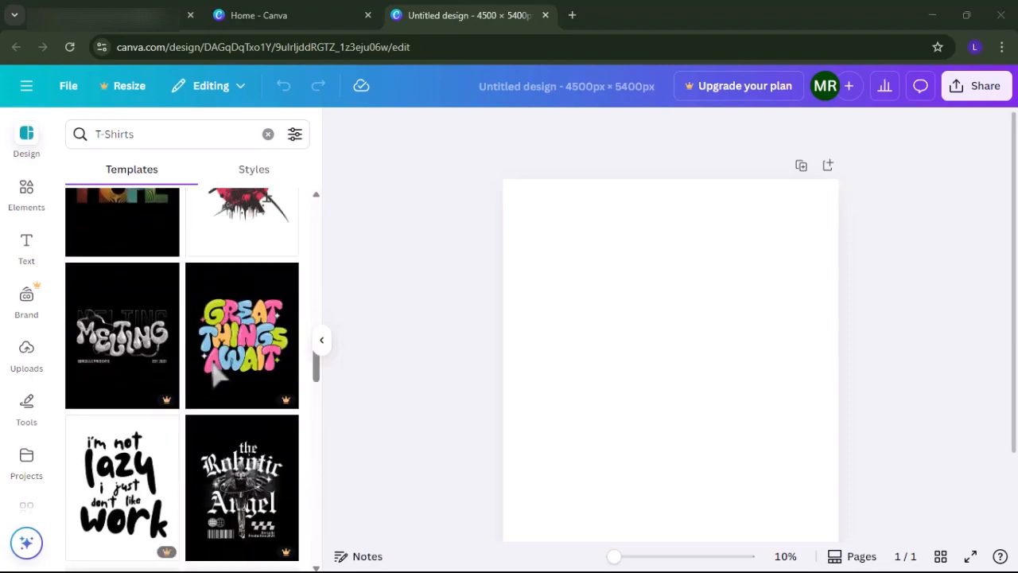
pyautogui.scroll(-3, 210, 441)
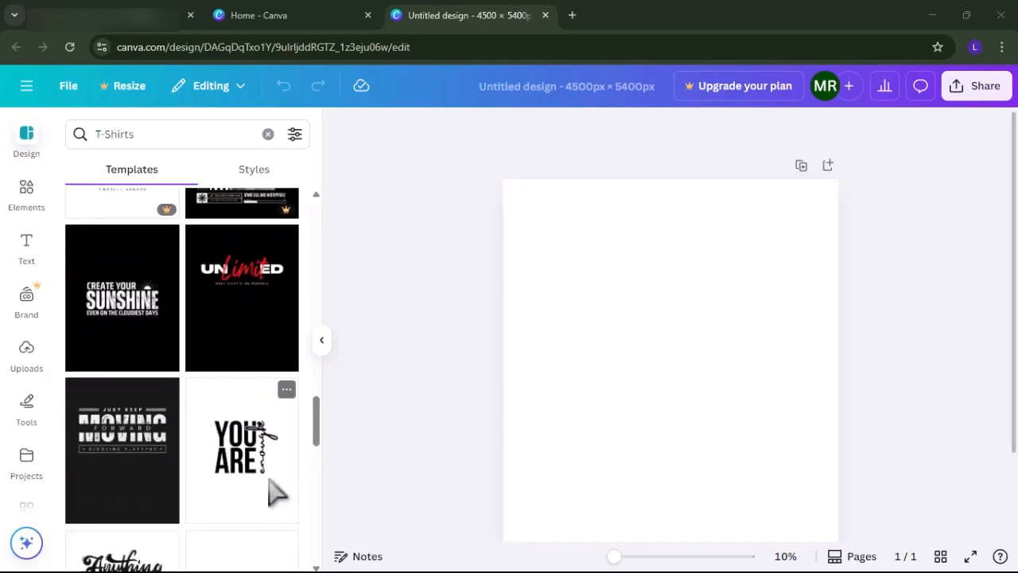
pyautogui.click(274, 491)
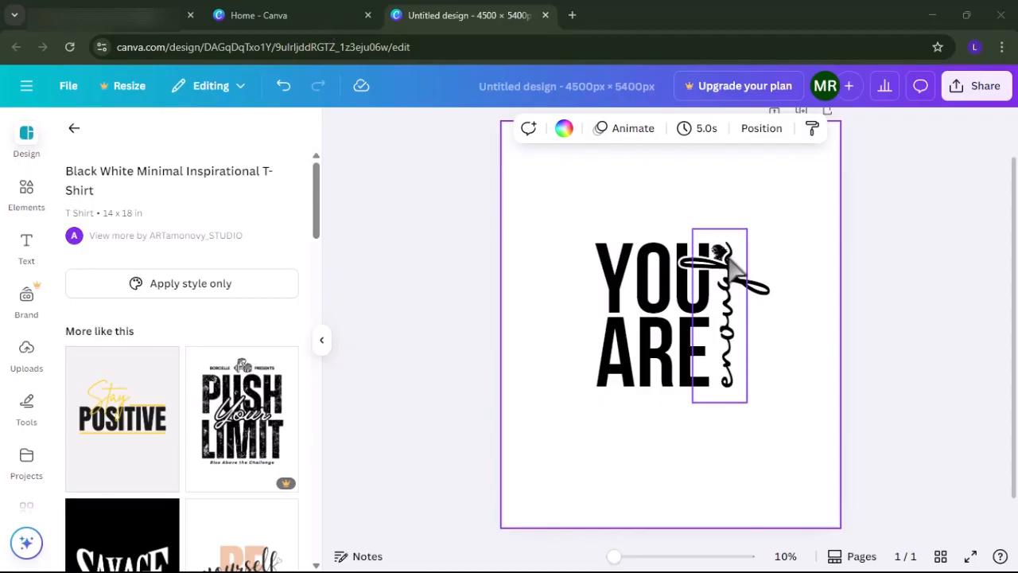
# Add a second page and apply the yellow and black "Stay Positive" T-shirt template to it.
pyautogui.scroll(-1, 756, 398)
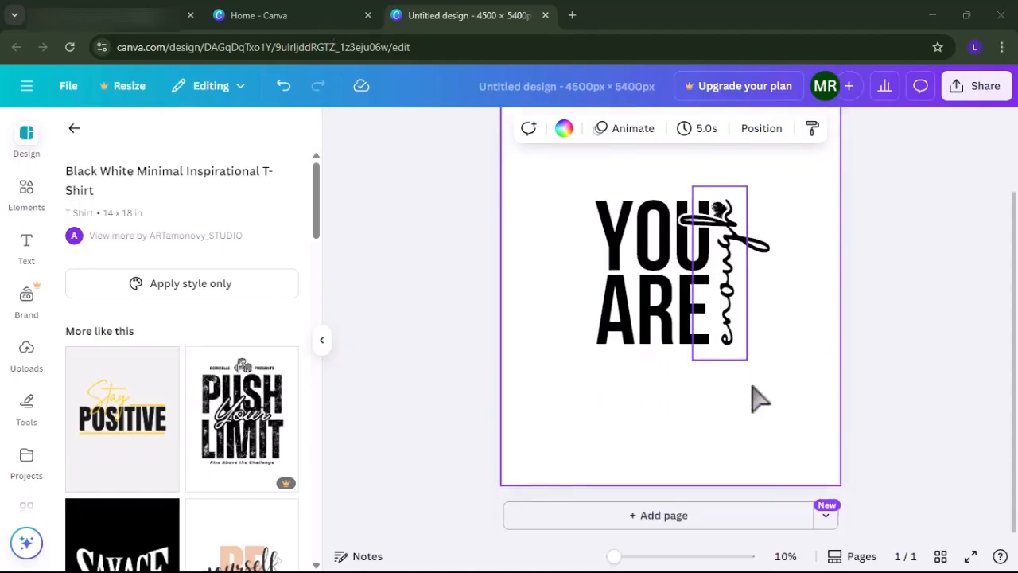
pyautogui.click(668, 521)
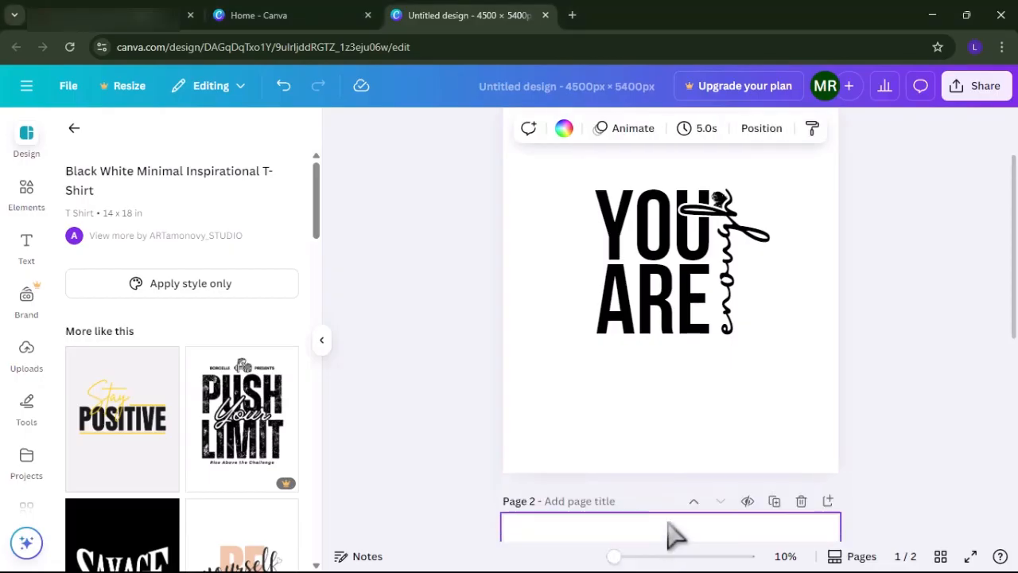
pyautogui.click(151, 459)
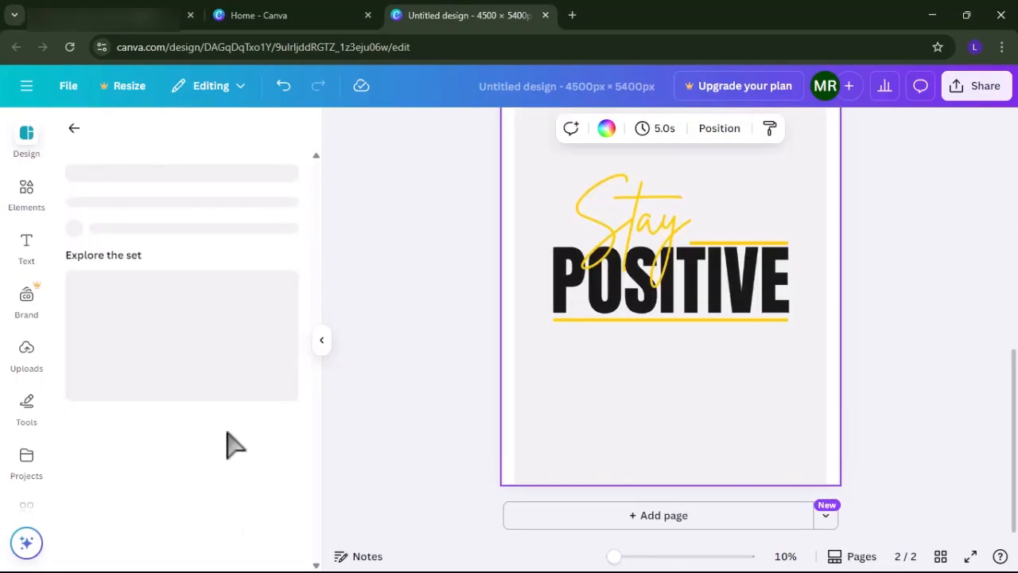
# Add a third page below the "Stay Positive" design and apply the black "Find Yourself" template to it.
pyautogui.scroll(5, 738, 374)
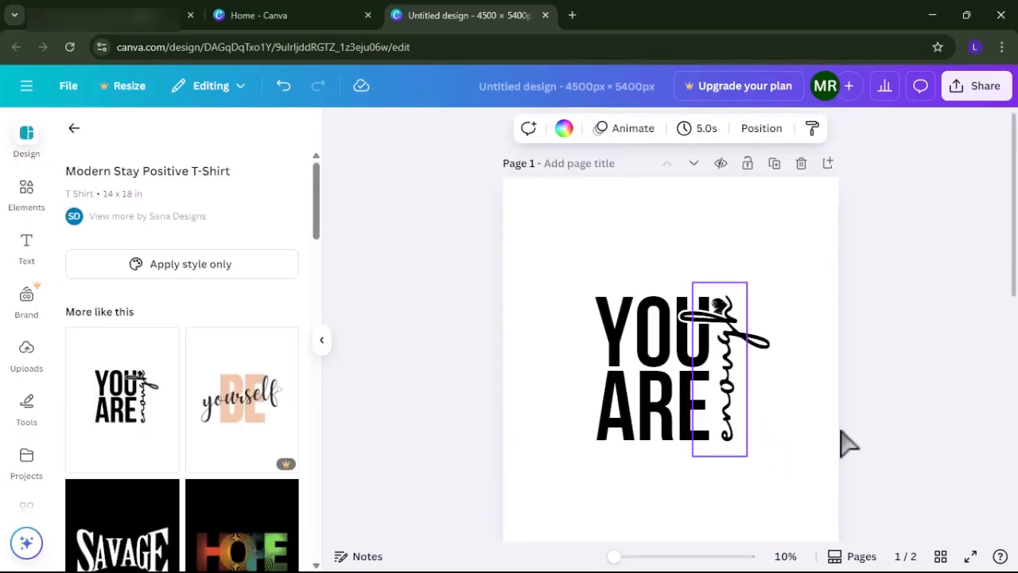
pyautogui.scroll(-5, 845, 443)
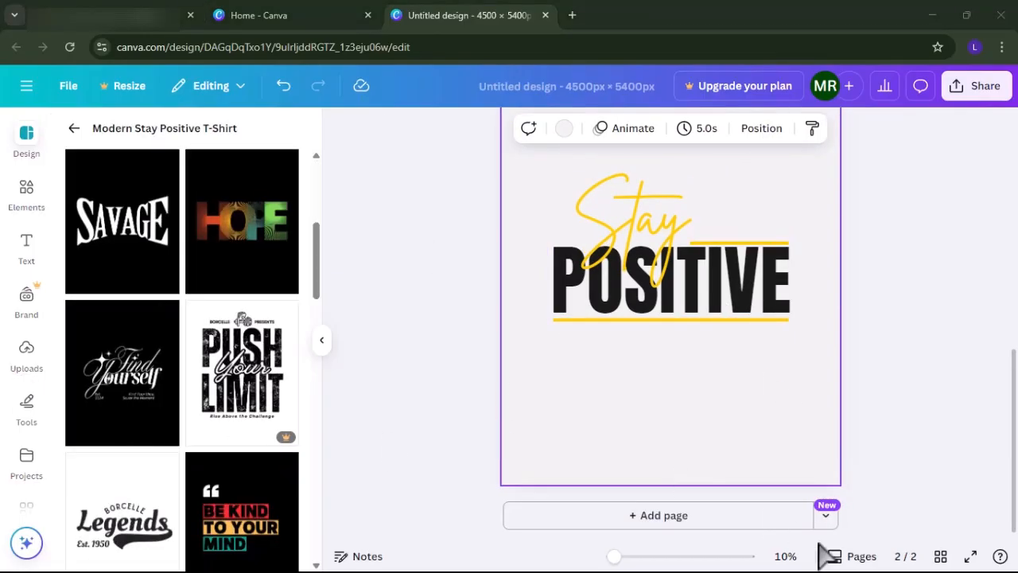
pyautogui.click(725, 521)
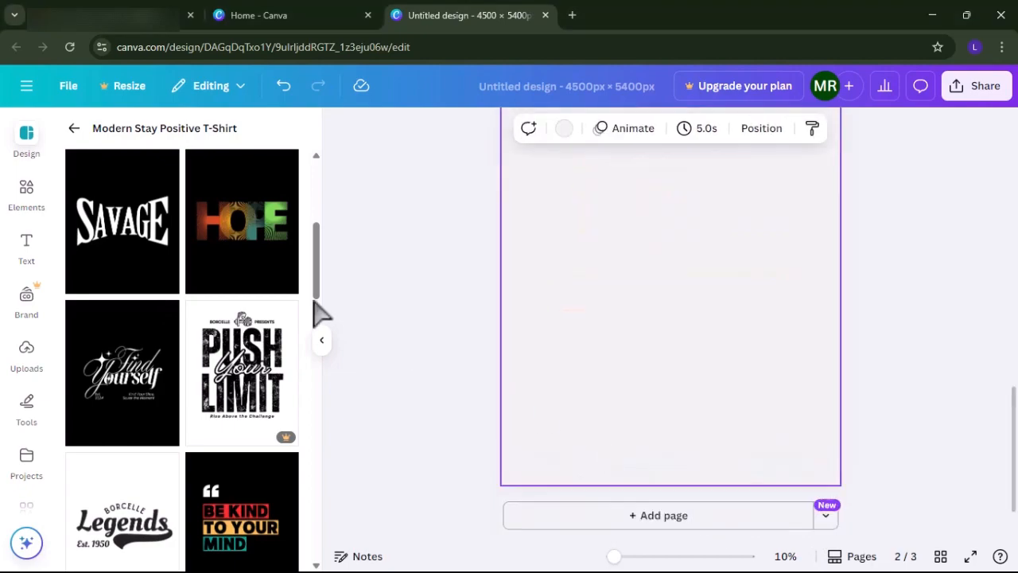
pyautogui.click(156, 378)
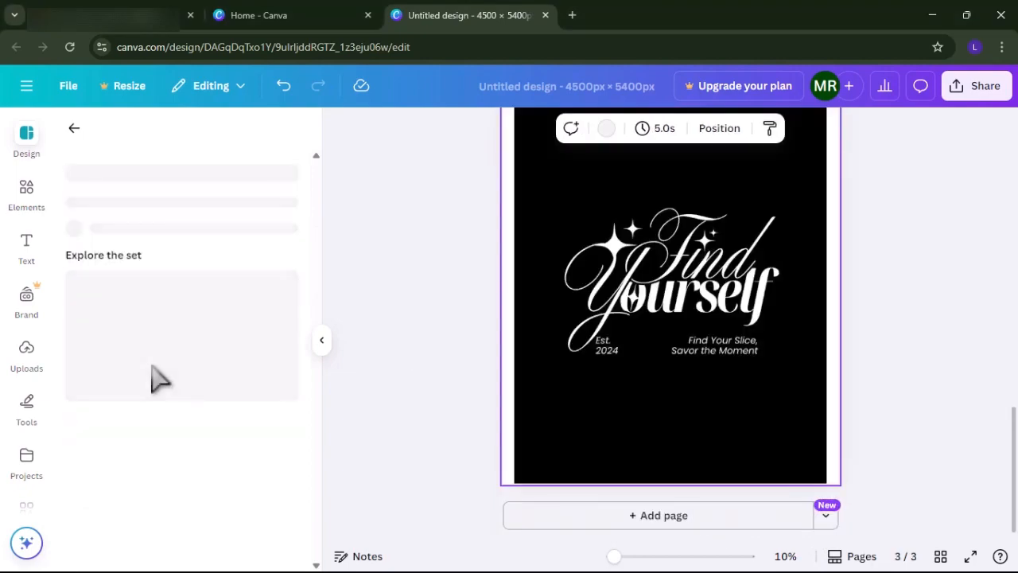
# Search the templates for floral, look through the designs, and return to the T-Shirts template search.
pyautogui.click(74, 128)
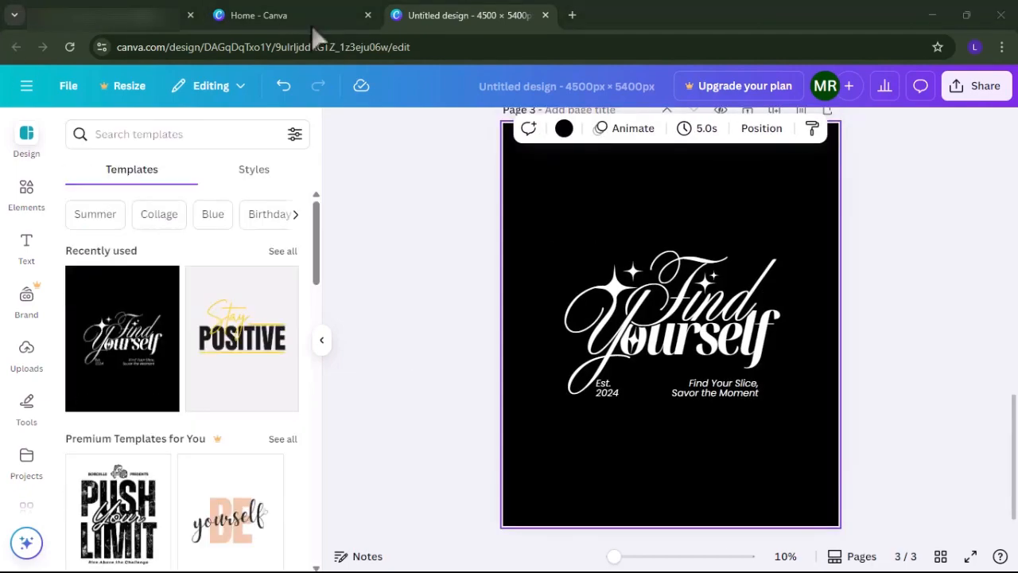
pyautogui.click(203, 139)
pyautogui.write('floral')
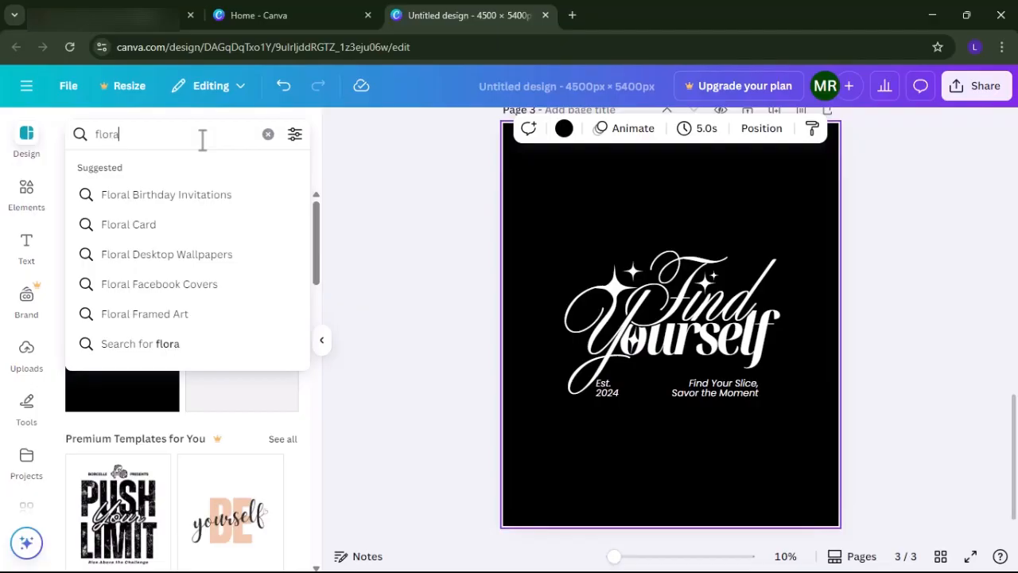
pyautogui.click(159, 344)
pyautogui.scroll(-2, 228, 387)
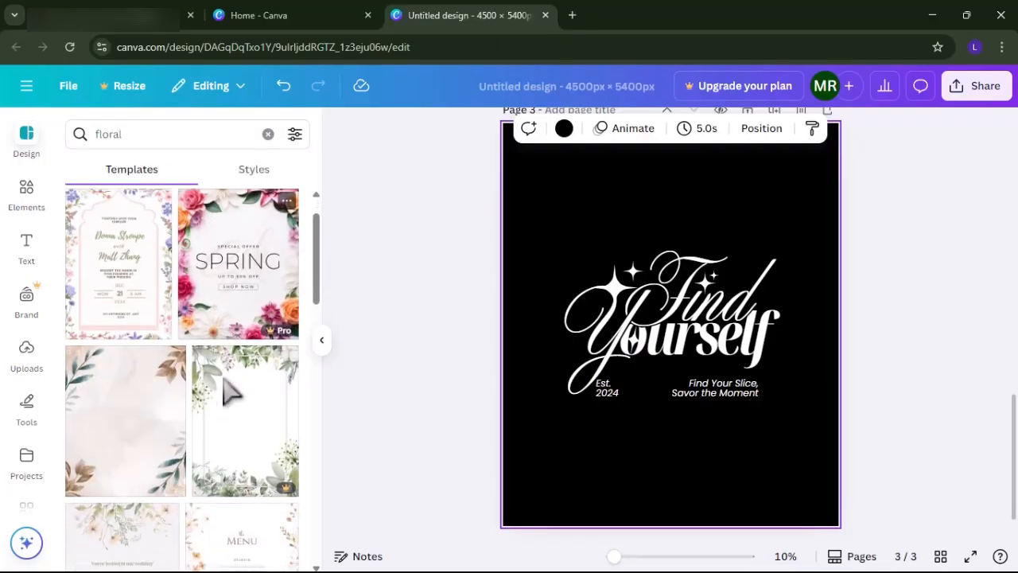
pyautogui.scroll(-3, 230, 436)
pyautogui.scroll(5, 229, 436)
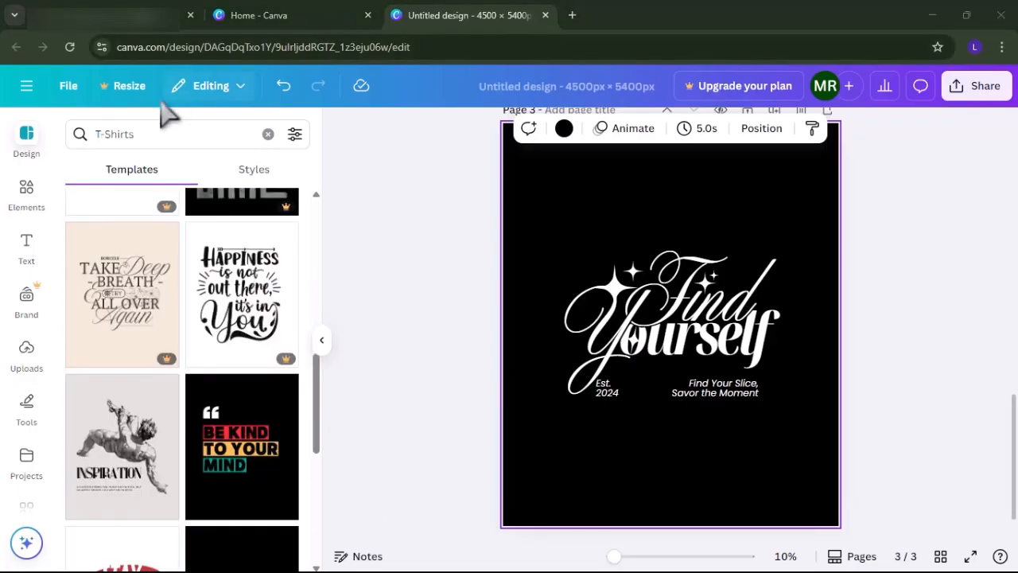
pyautogui.click(171, 133)
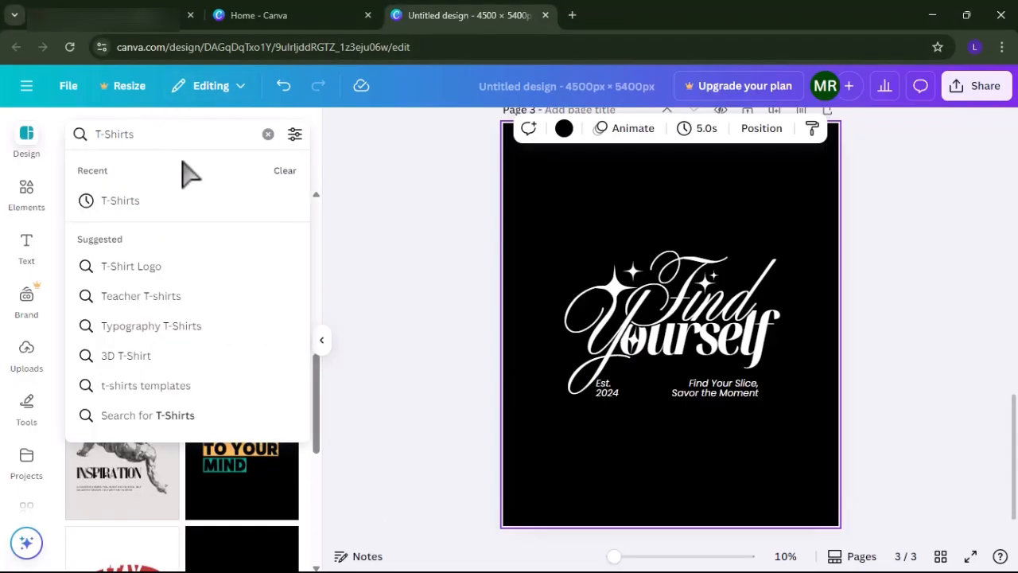
pyautogui.click(336, 207)
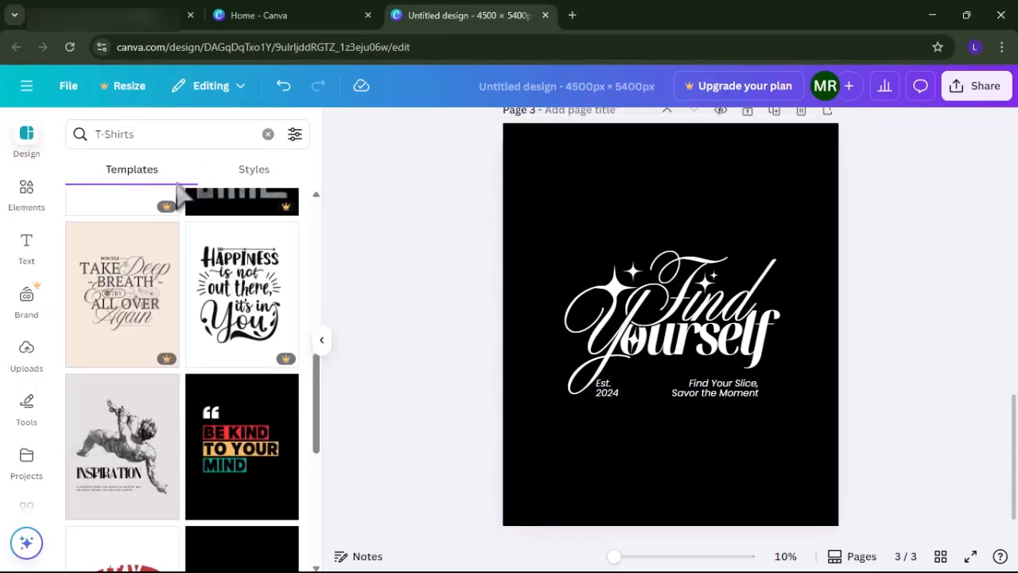
# Open the elements library and add a blank fourth page after the "Find Yourself" design.
pyautogui.click(27, 191)
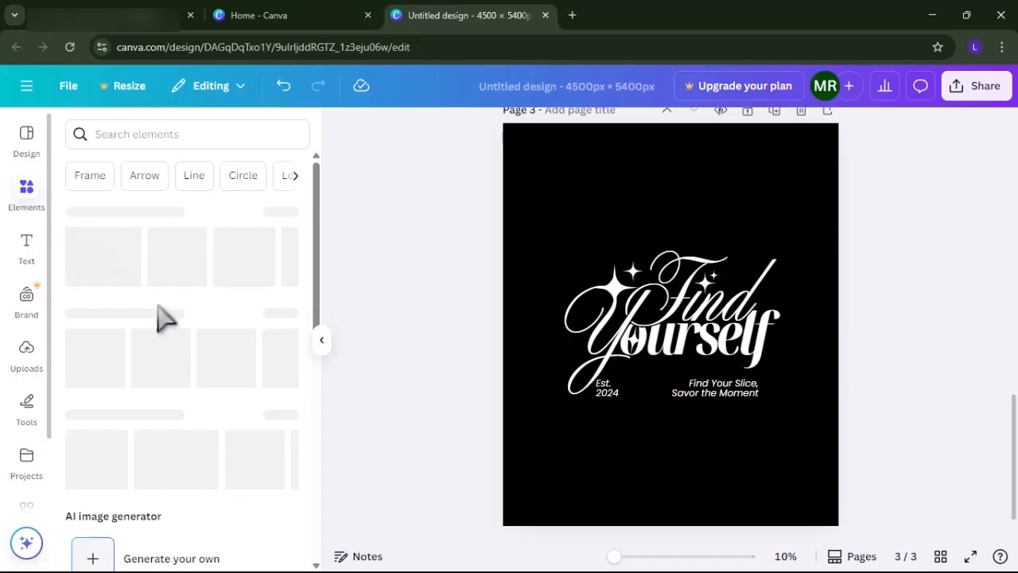
pyautogui.scroll(-1, 669, 420)
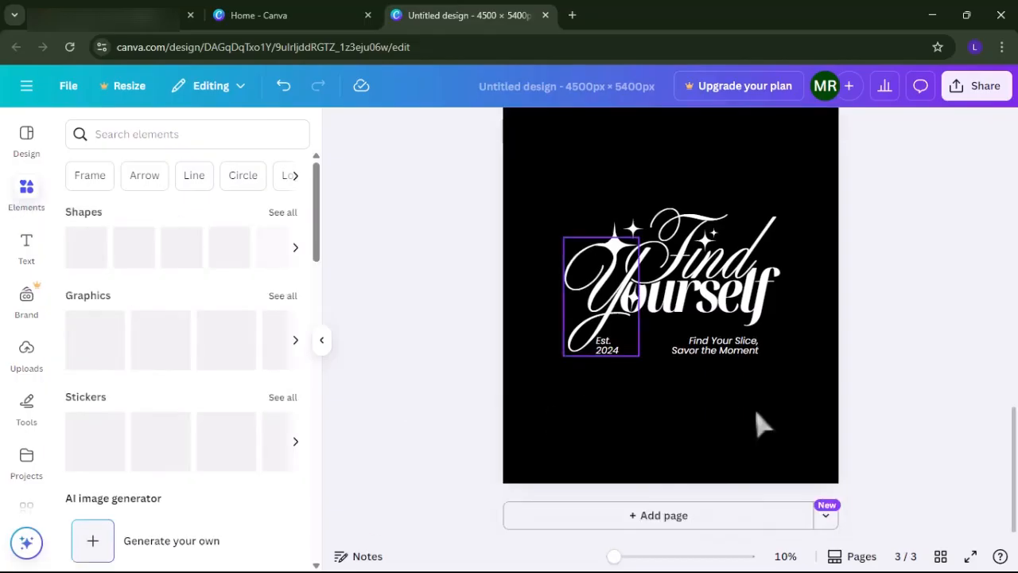
pyautogui.click(691, 525)
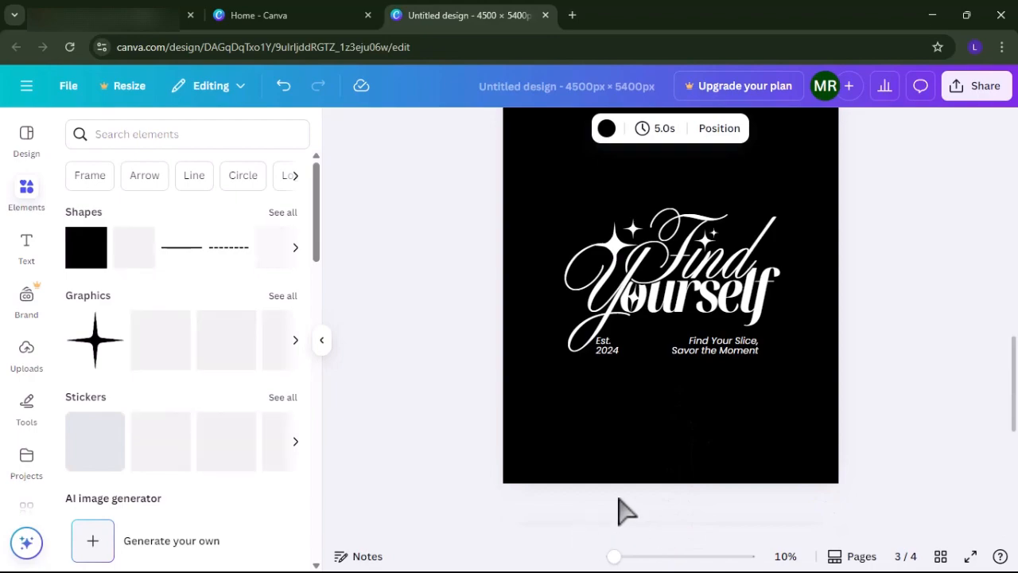
pyautogui.scroll(-5, 620, 512)
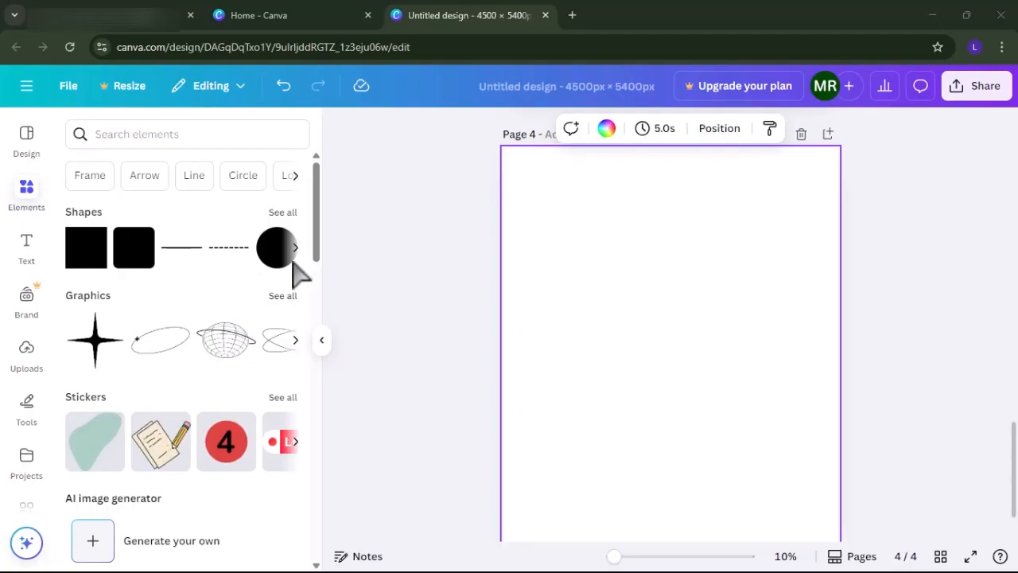
# Search the elements for butterfly and look through the matching graphics, photos, videos and audio.
pyautogui.click(155, 134)
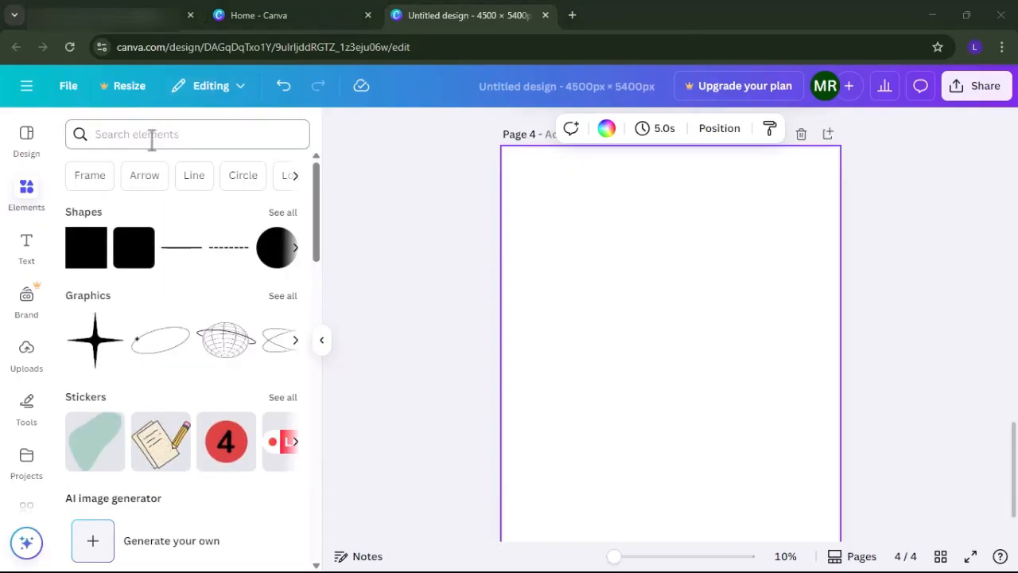
pyautogui.click(152, 139)
pyautogui.write('bu')
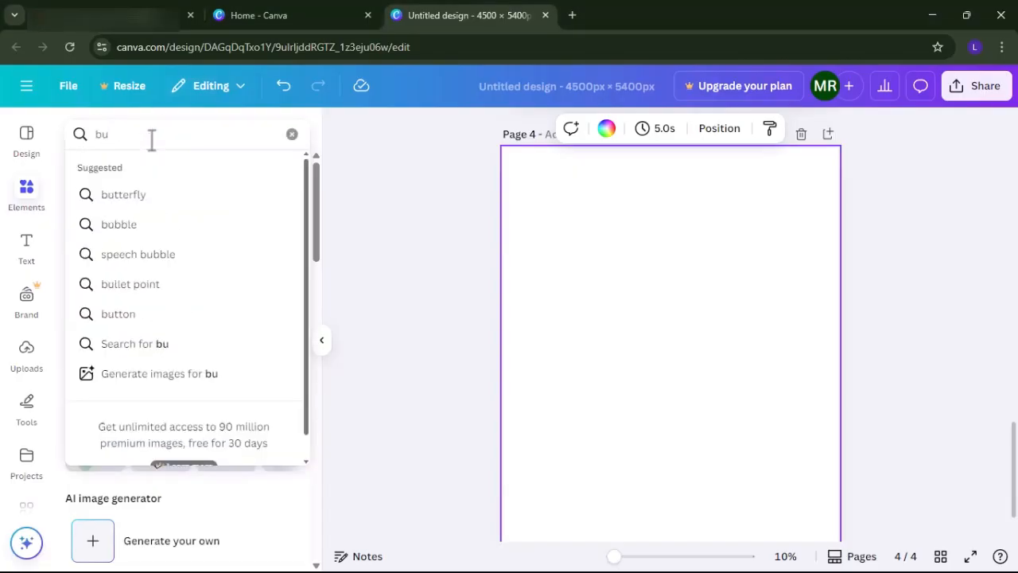
pyautogui.write('tt')
pyautogui.click(180, 194)
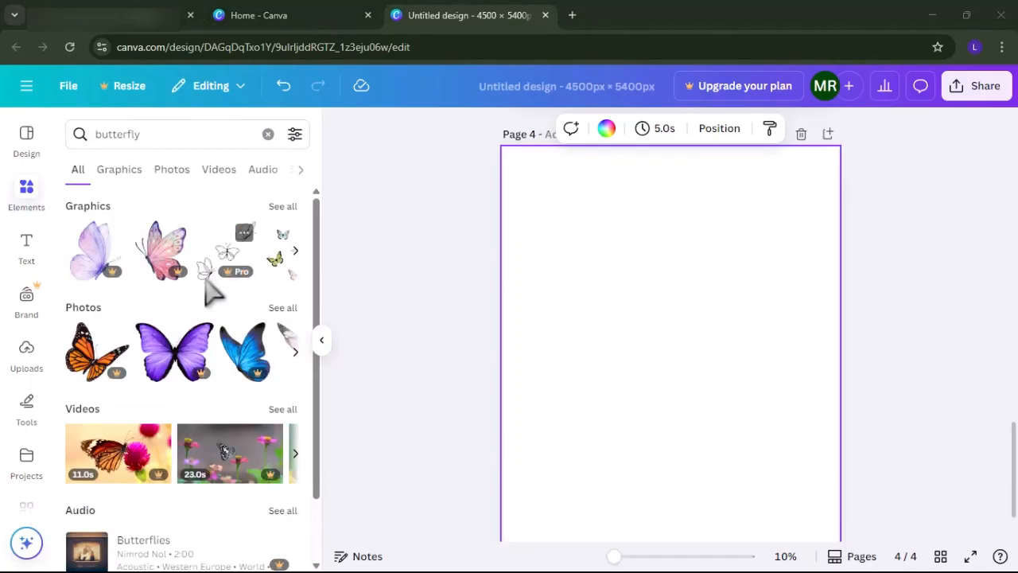
pyautogui.scroll(-1, 210, 295)
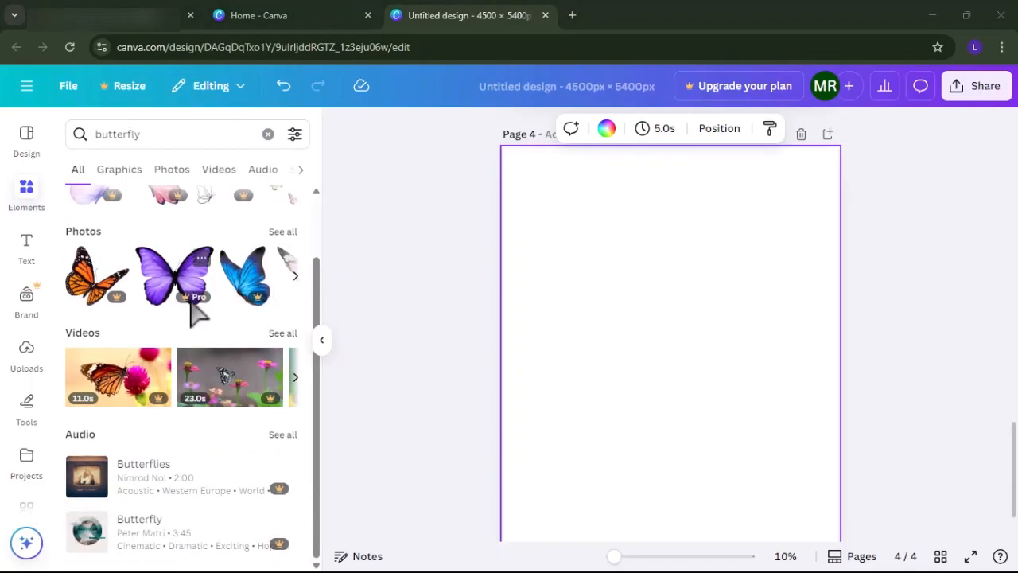
pyautogui.hscroll(1, 187, 252)
pyautogui.hscroll(2, 234, 252)
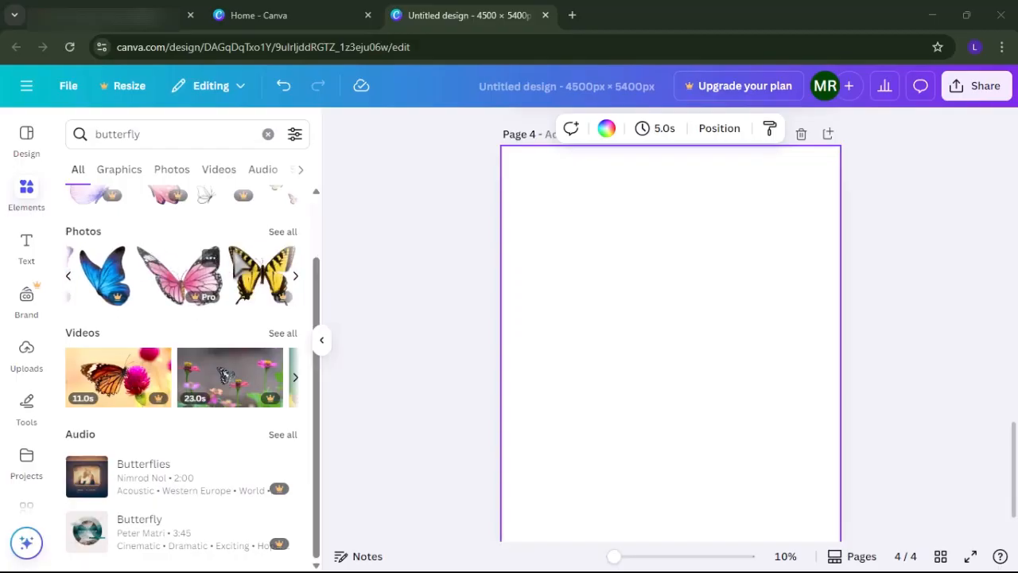
pyautogui.hscroll(2, 239, 268)
pyautogui.scroll(1, 239, 274)
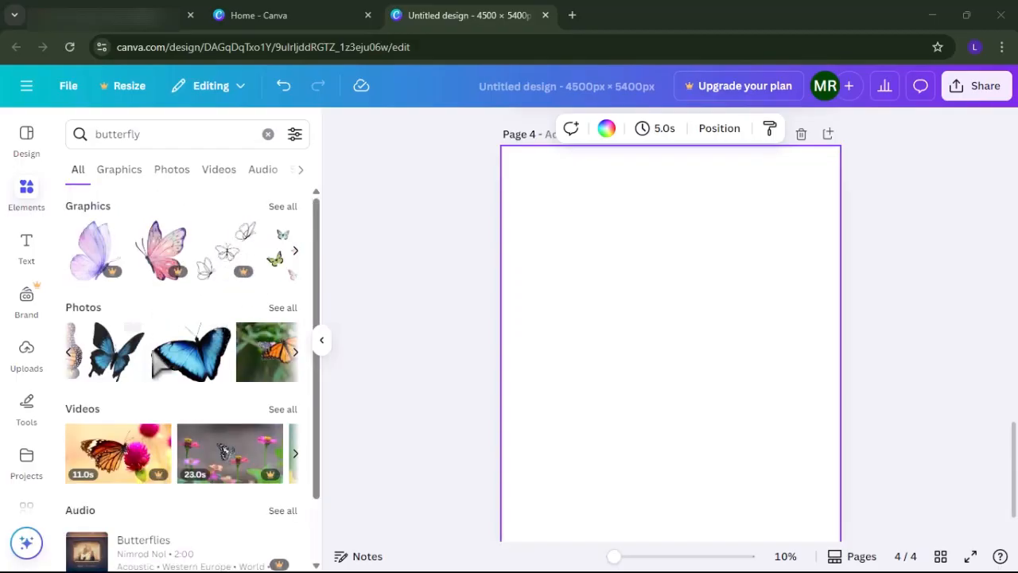
# Add the blue butterfly photo to the fourth page, shrink it slightly and center it horizontally on the page.
pyautogui.click(178, 365)
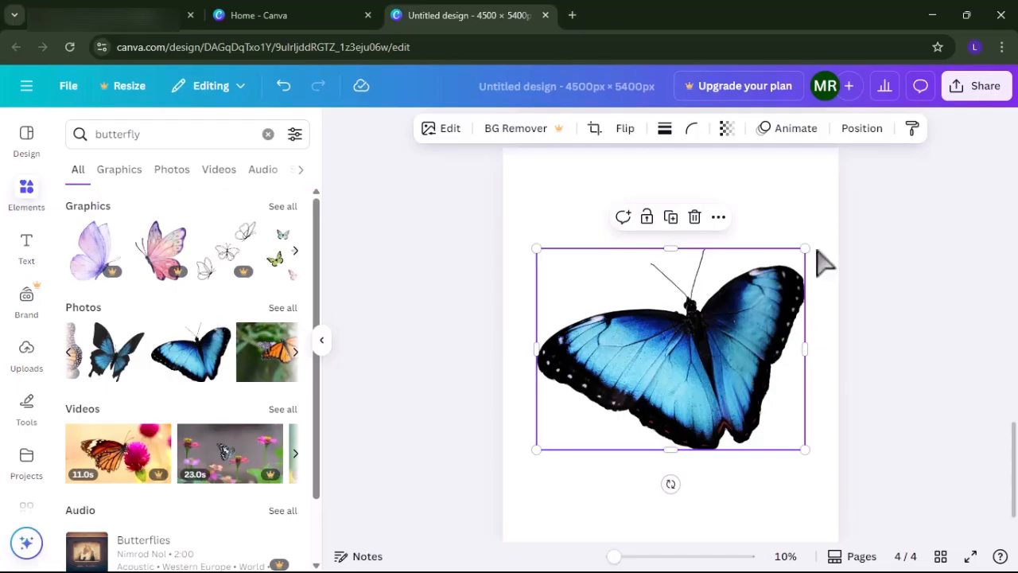
pyautogui.moveTo(536, 450); pyautogui.dragTo(561, 430)
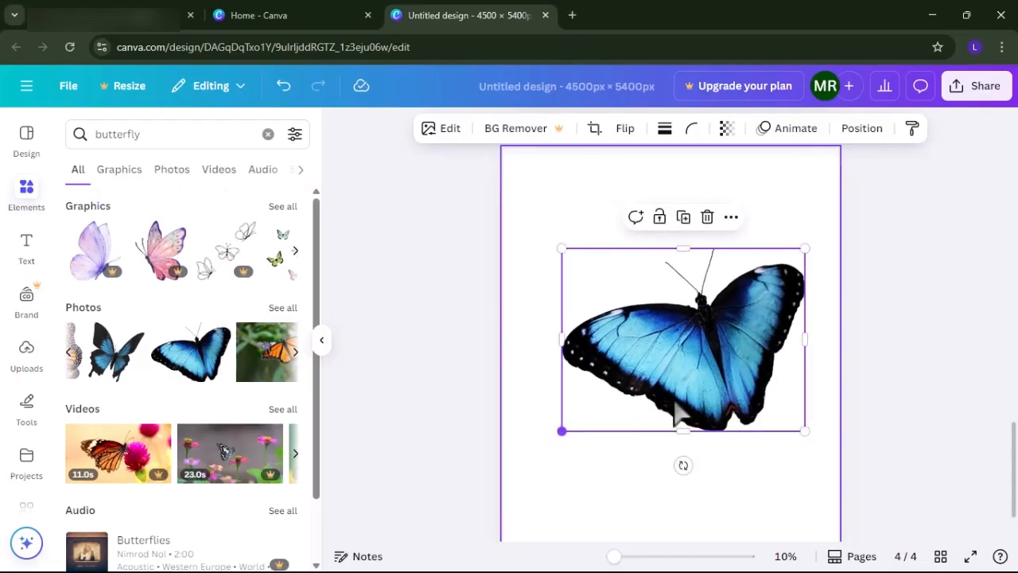
pyautogui.moveTo(642, 401); pyautogui.dragTo(655, 374)
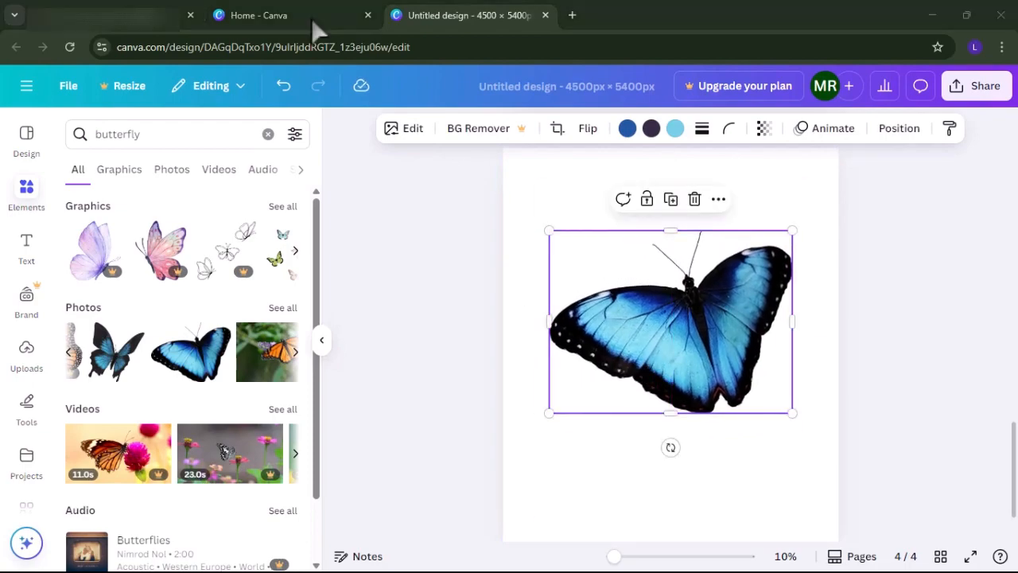
# Replace the butterfly search with an elements search for circle outline.
pyautogui.click(160, 127)
pyautogui.click(160, 127)
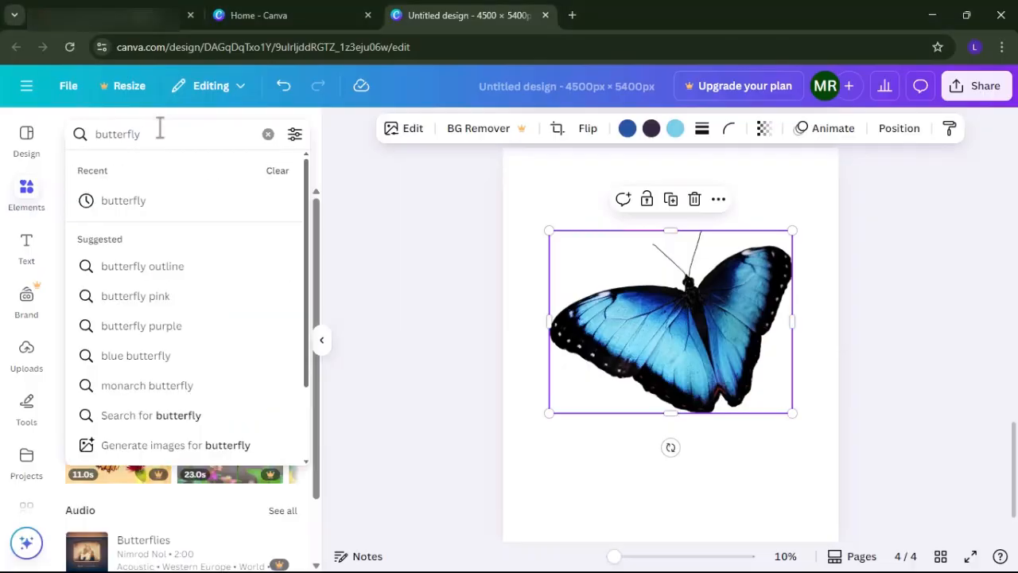
pyautogui.click(268, 134)
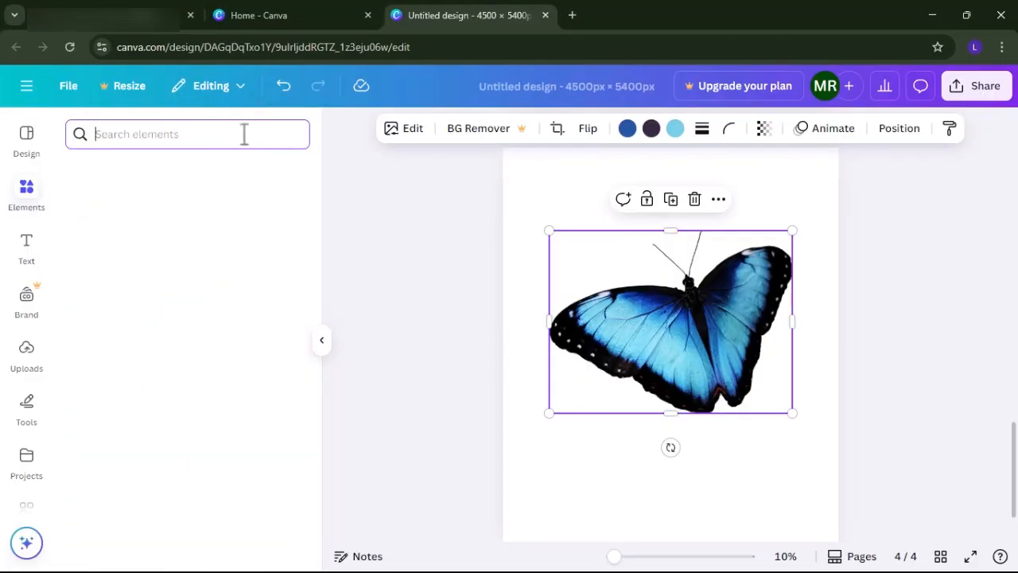
pyautogui.write('c')
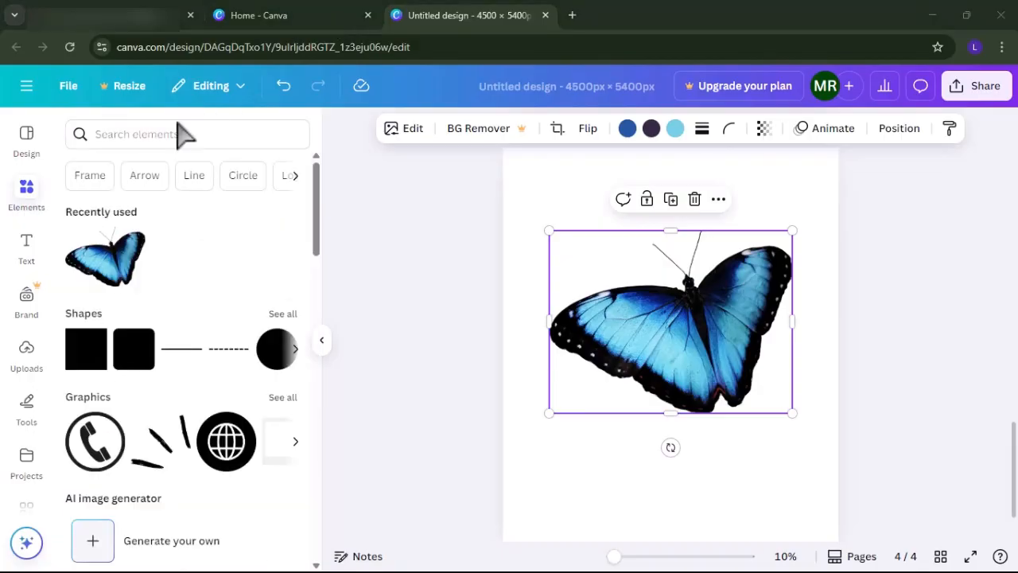
pyautogui.click(164, 127)
pyautogui.click(164, 127)
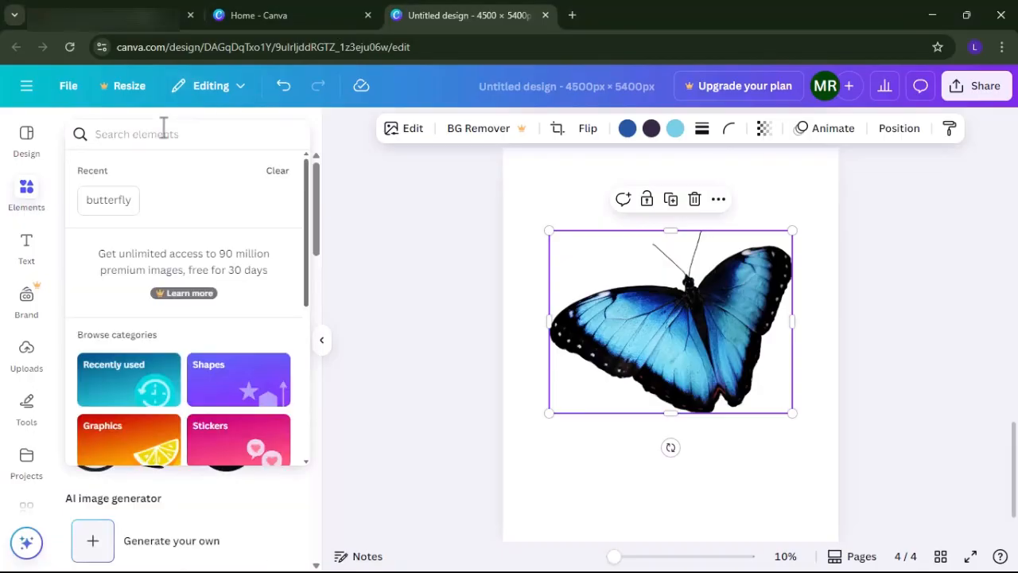
pyautogui.write('circlr')
pyautogui.press('BackSpace')
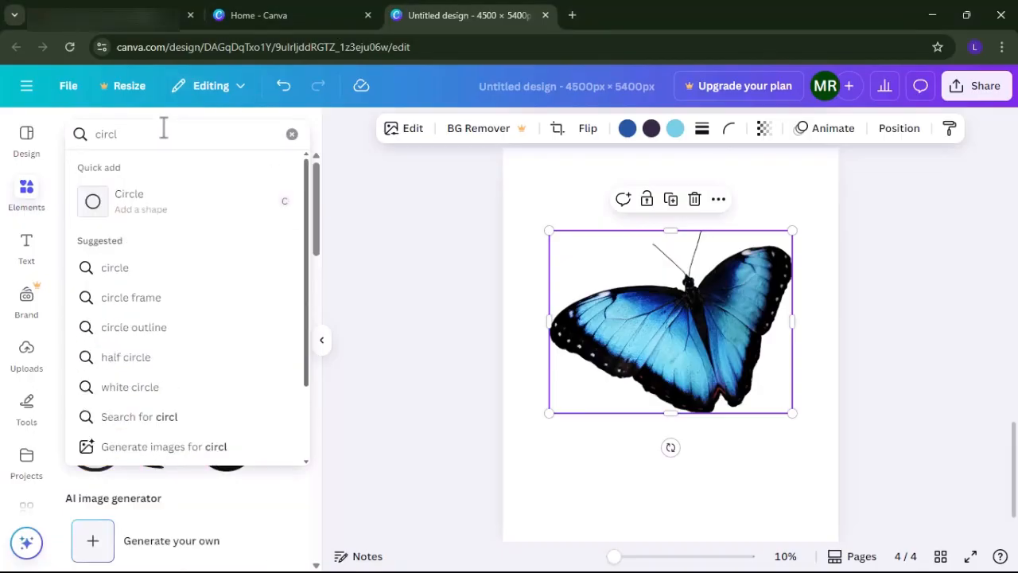
pyautogui.write('e')
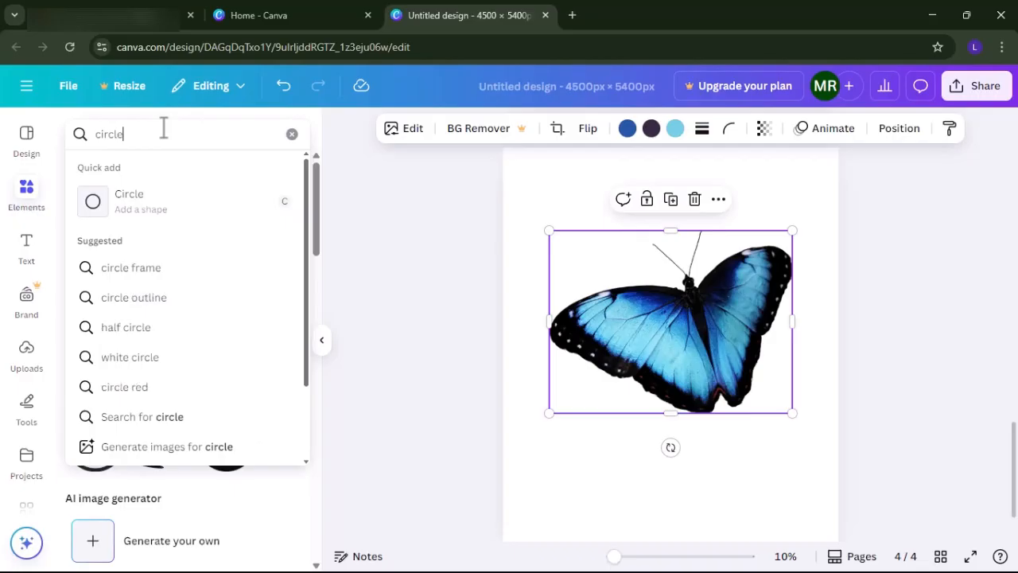
pyautogui.click(121, 298)
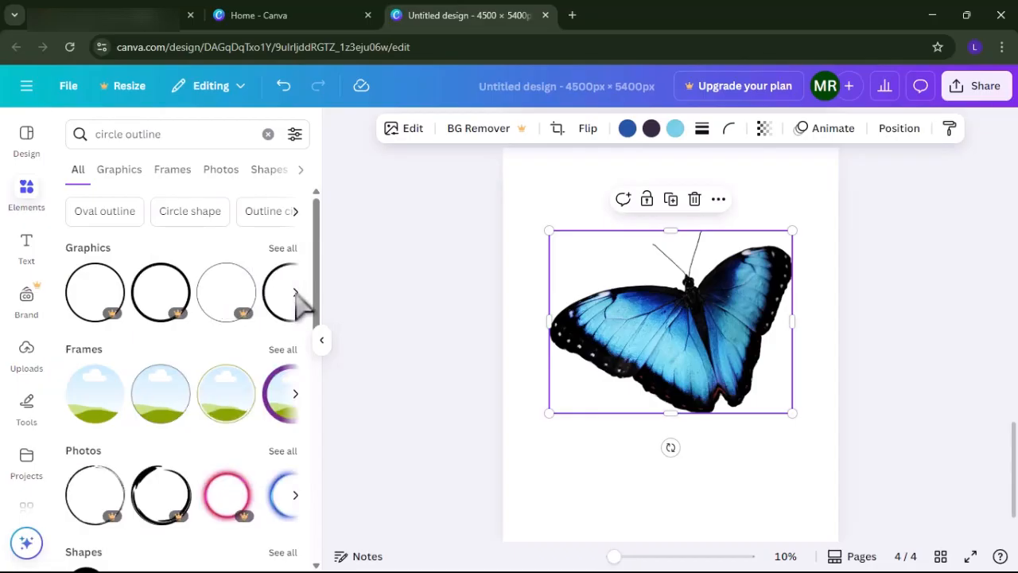
# Add the thin black circle outline graphic to the fourth page, enlarge it and position it around the butterfly.
pyautogui.click(296, 292)
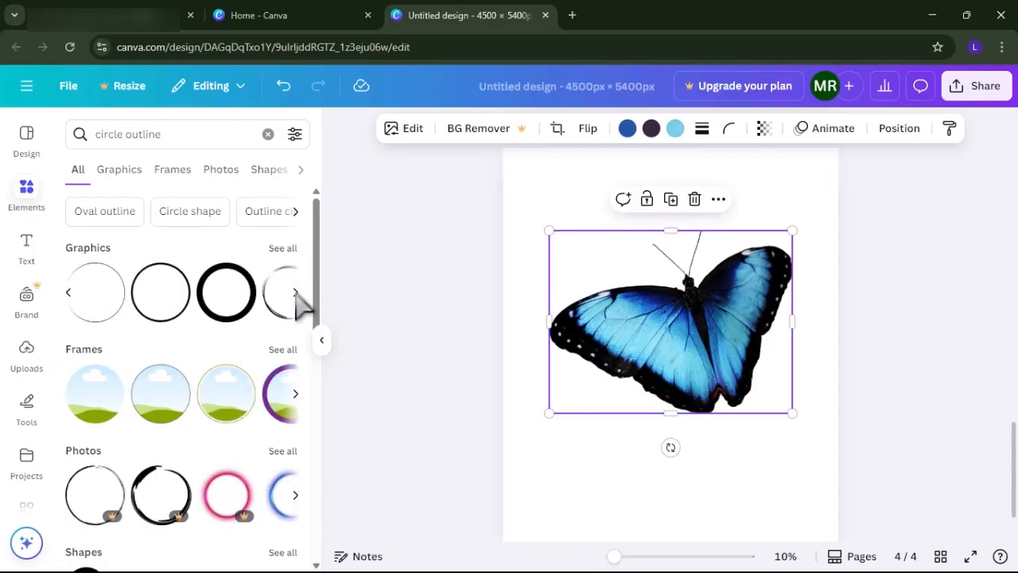
pyautogui.click(99, 306)
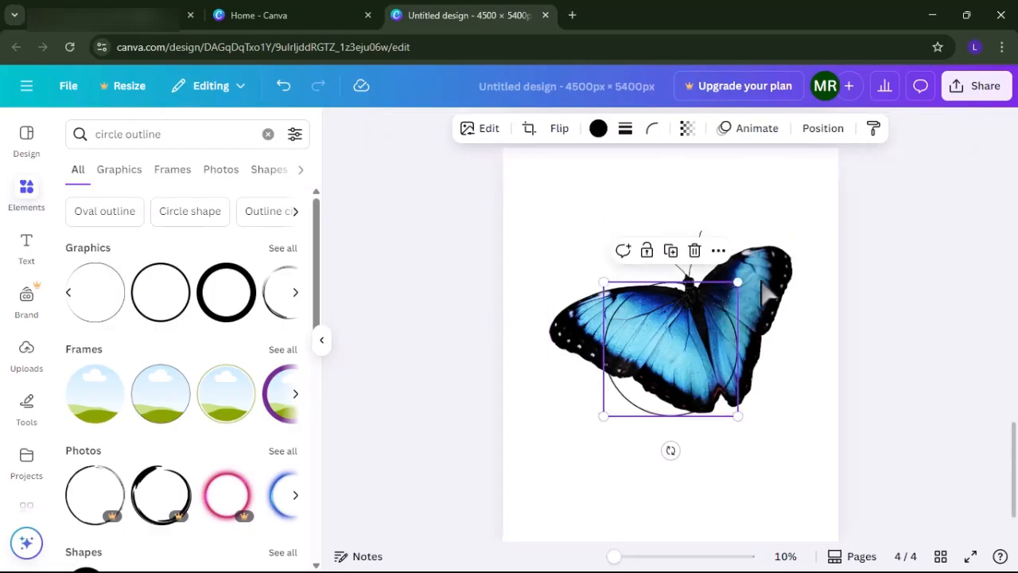
pyautogui.moveTo(739, 283); pyautogui.dragTo(814, 204)
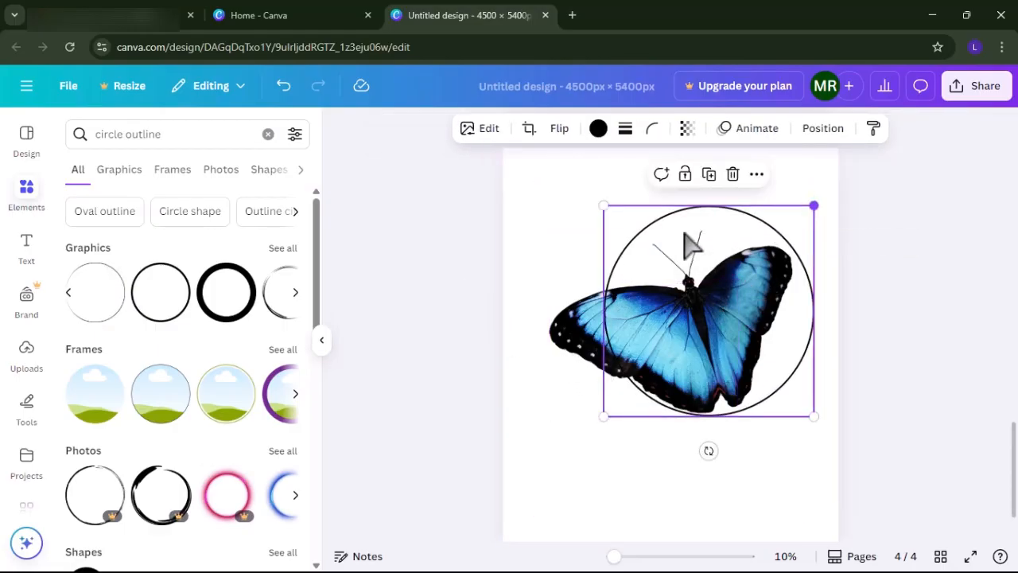
pyautogui.moveTo(598, 202); pyautogui.dragTo(516, 233)
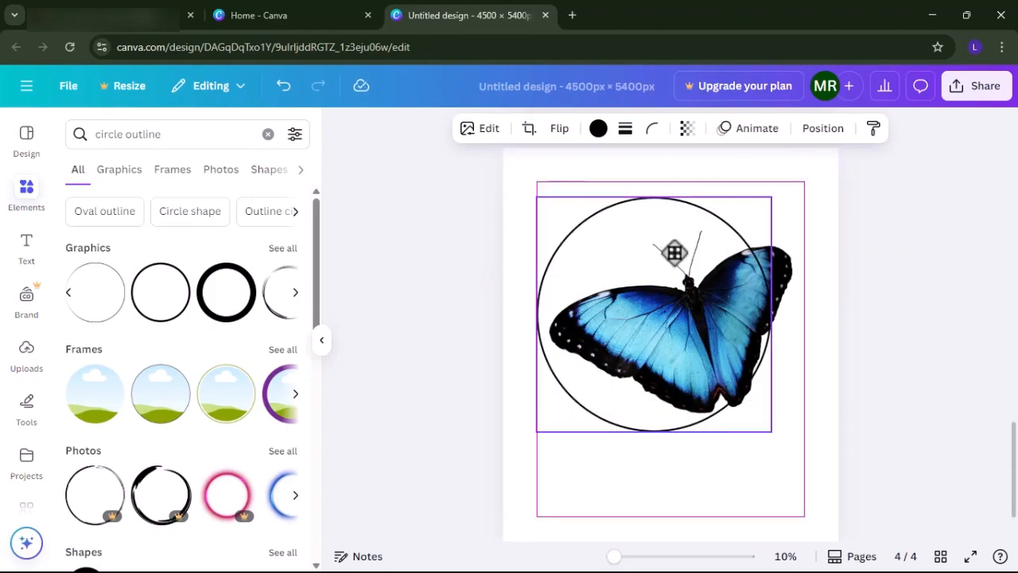
pyautogui.moveTo(675, 250); pyautogui.dragTo(687, 246)
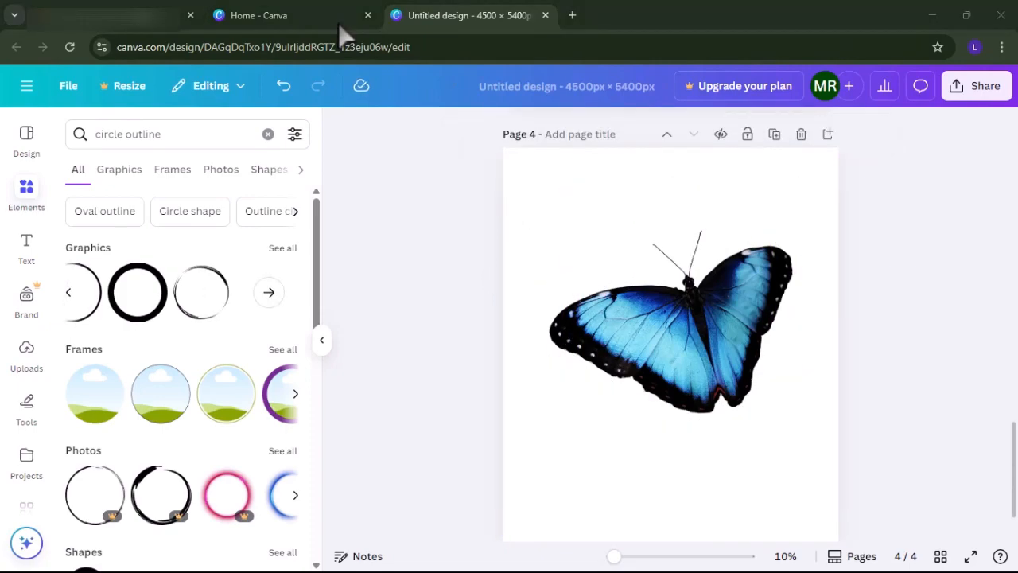
# Recolor the blue of the butterfly photo to the default solid pink.
pyautogui.click(633, 358)
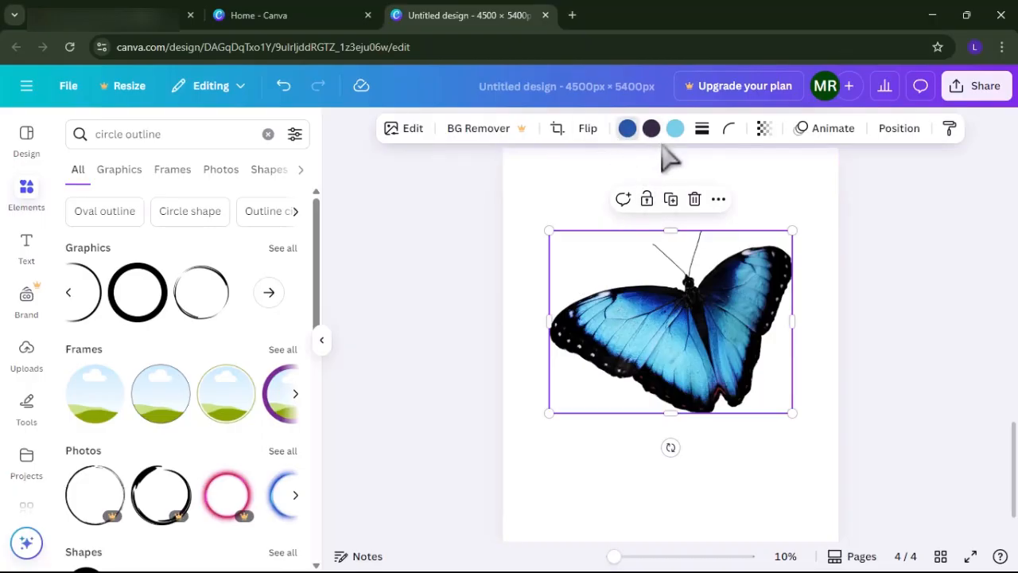
pyautogui.click(674, 129)
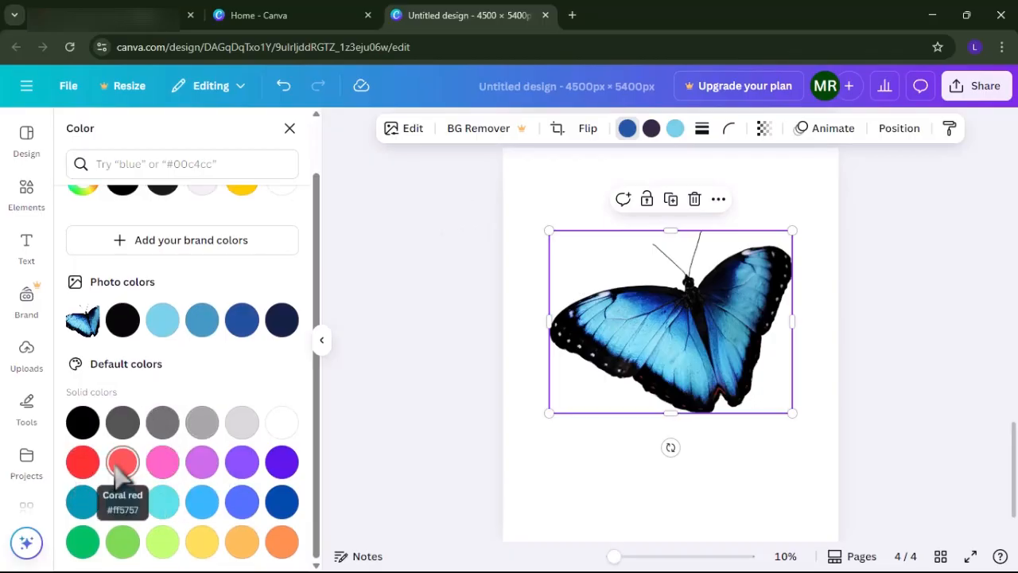
pyautogui.click(170, 468)
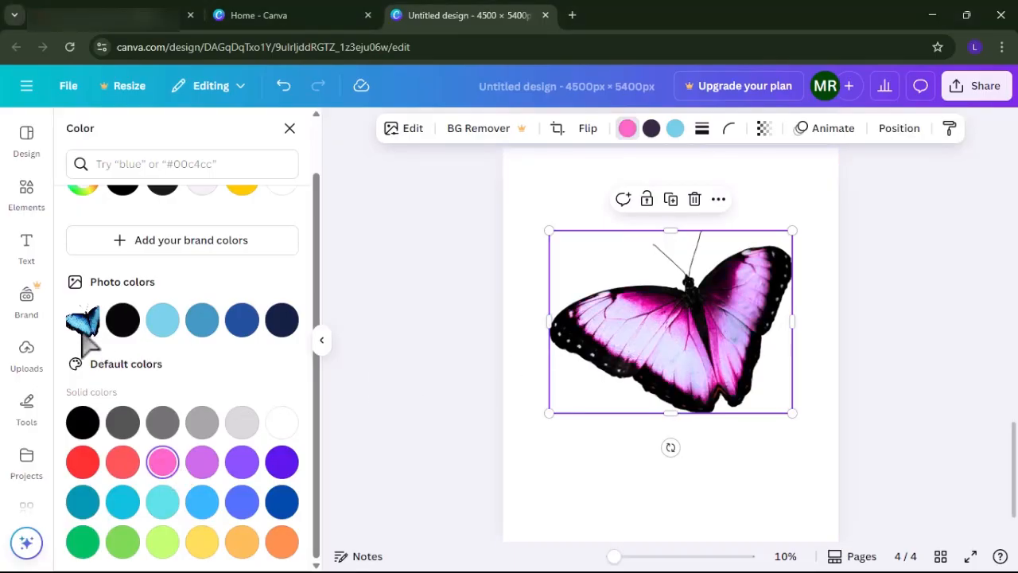
# Try the medium blue photo color on the butterfly, and settle on the dark blue photo color #23519e.
pyautogui.scroll(1, 80, 312)
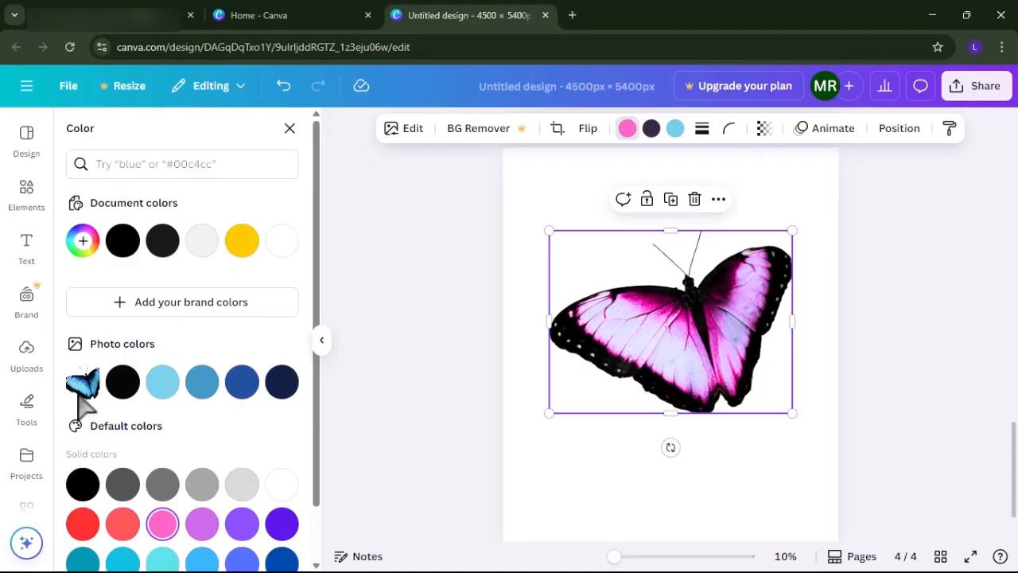
pyautogui.scroll(-1, 80, 402)
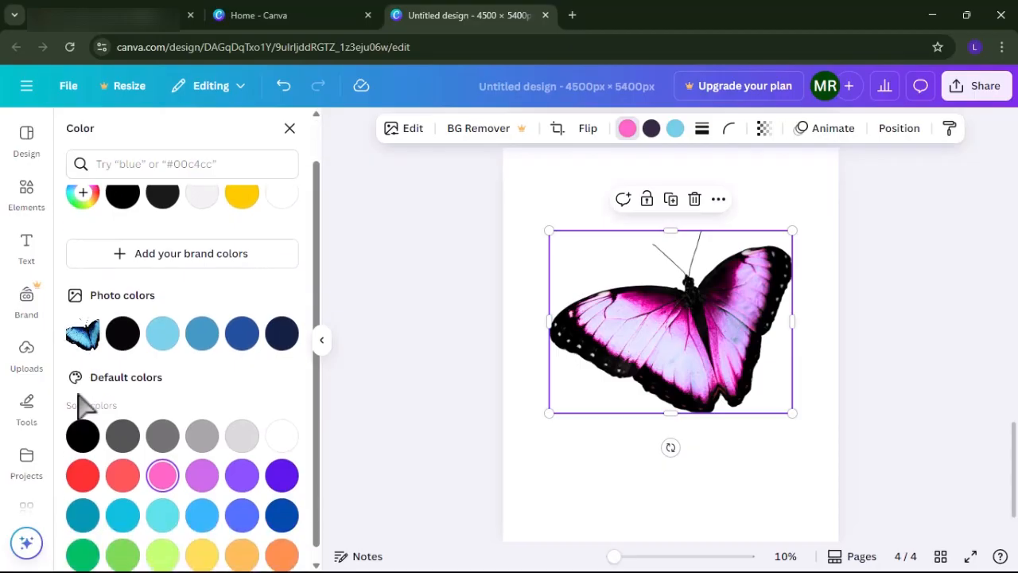
pyautogui.click(200, 335)
pyautogui.scroll(1, 239, 378)
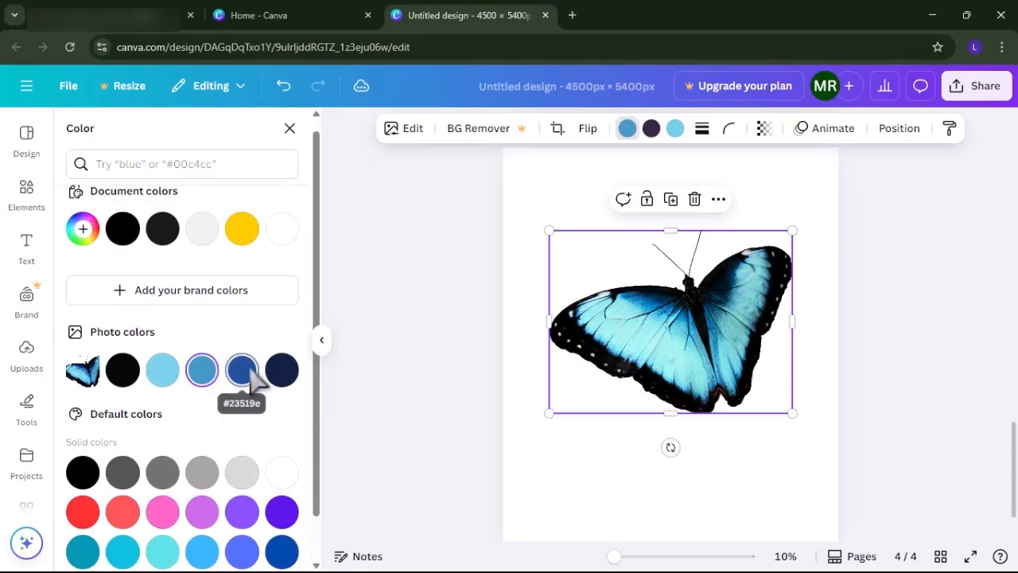
pyautogui.click(247, 374)
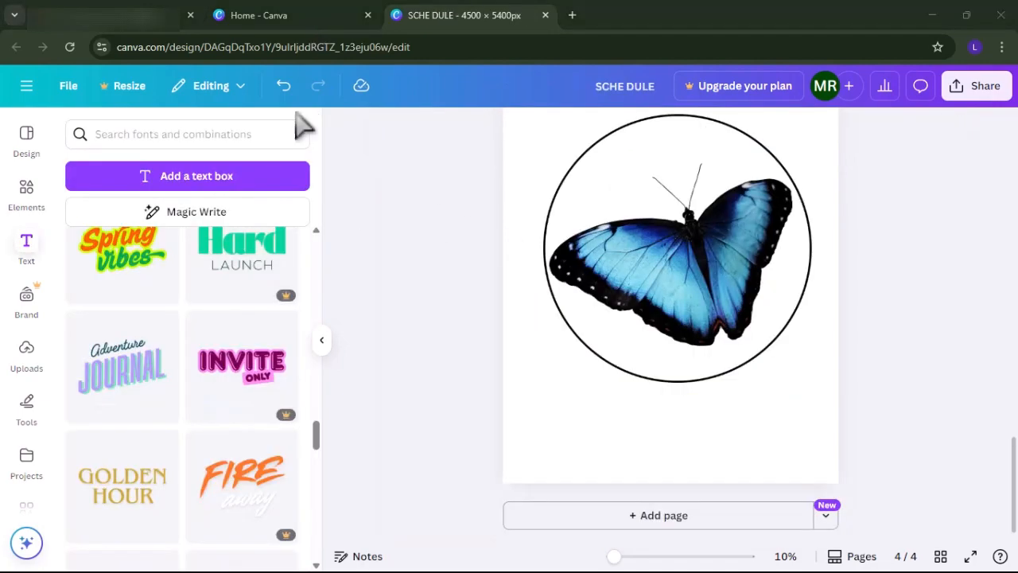
# Add a blank fifth page after the butterfly design and browse the font combinations for it.
pyautogui.click(623, 519)
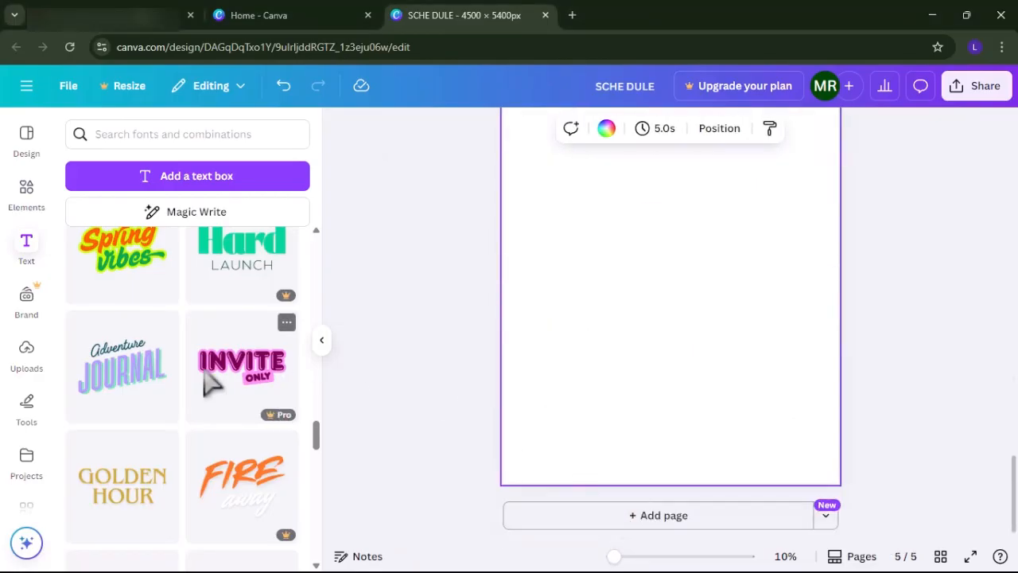
pyautogui.scroll(-1, 209, 382)
pyautogui.scroll(5, 156, 447)
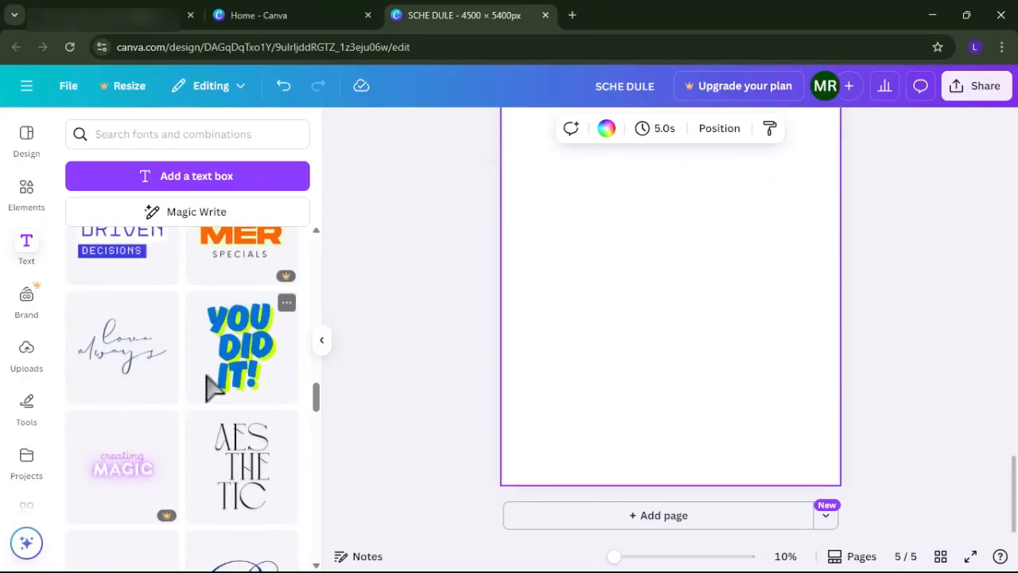
# Add the "YOU DID IT!" text combination to the fifth page and set its text color to the dark navy photo color.
pyautogui.click(209, 388)
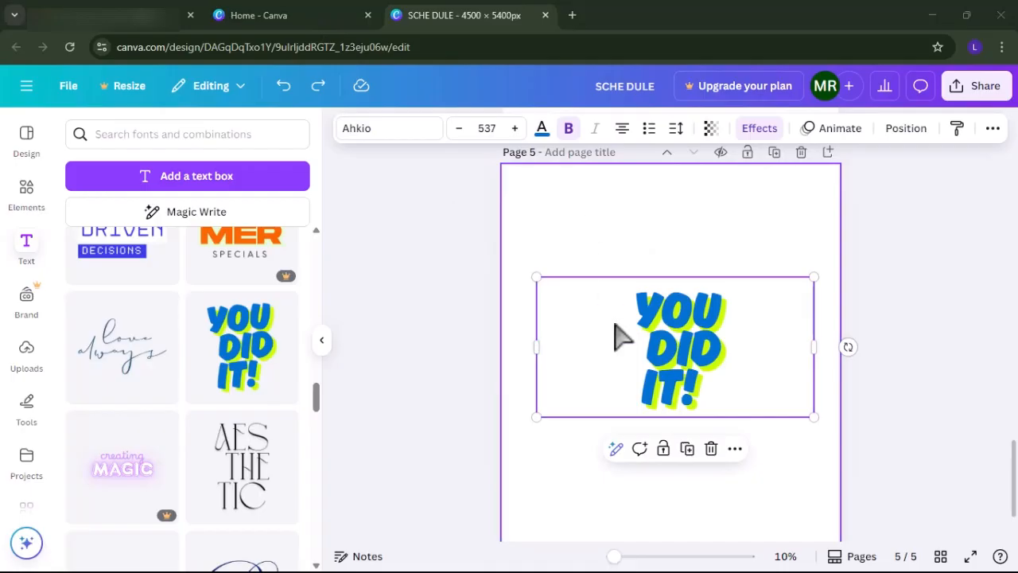
pyautogui.click(542, 128)
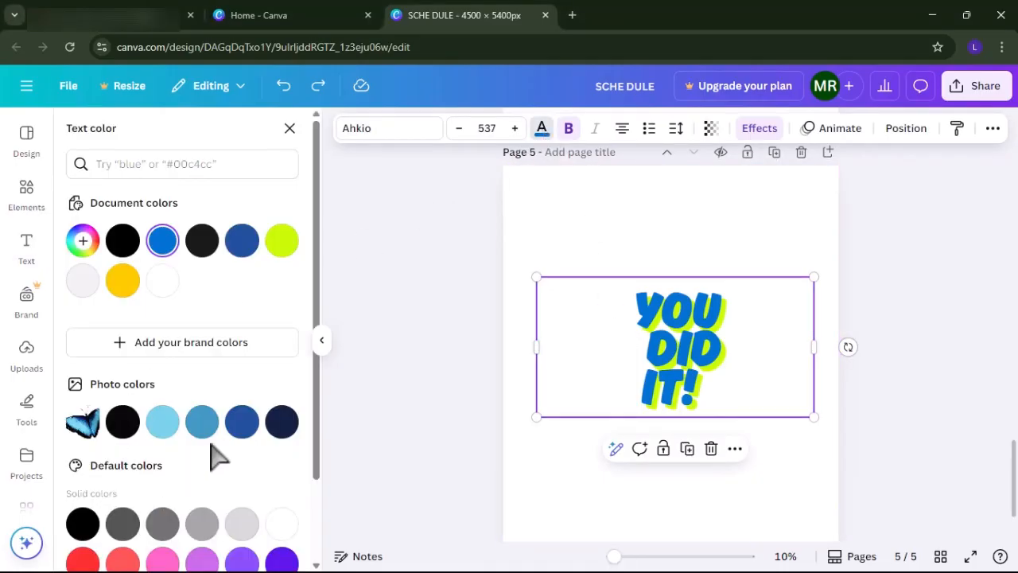
pyautogui.click(282, 422)
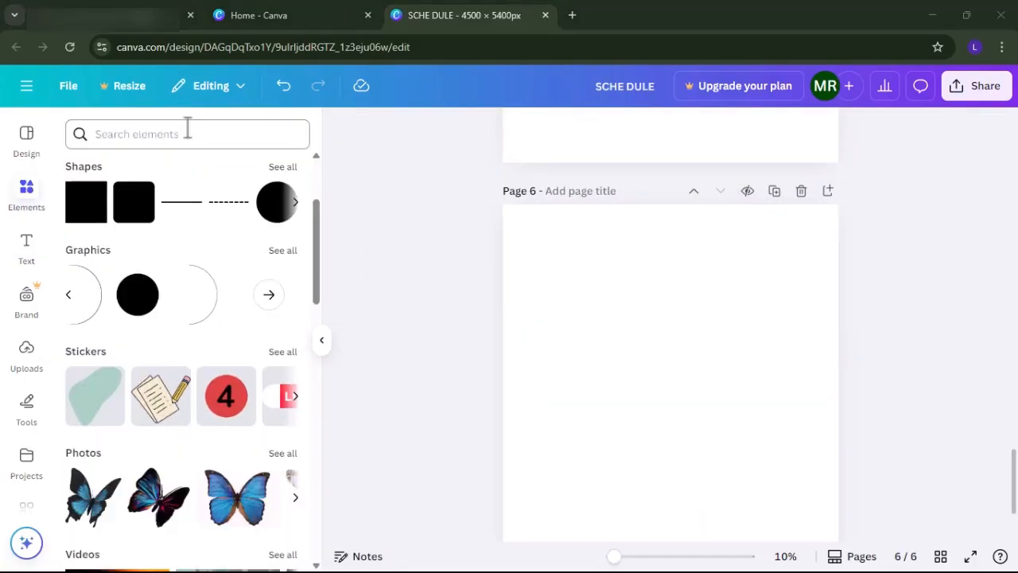
# Search the elements for stars to find graphics for the blank sixth page.
pyautogui.click(177, 134)
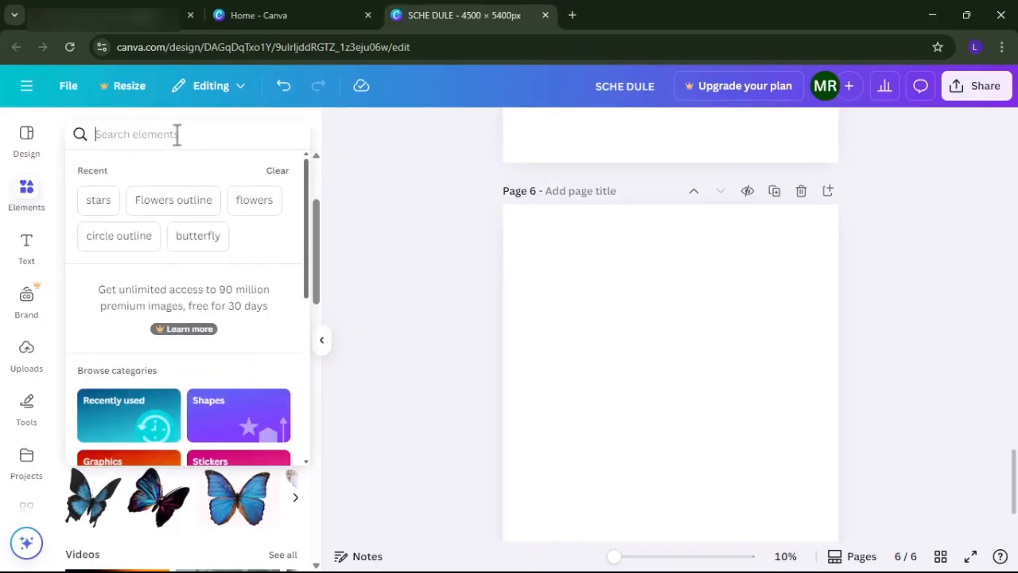
pyautogui.write('stars')
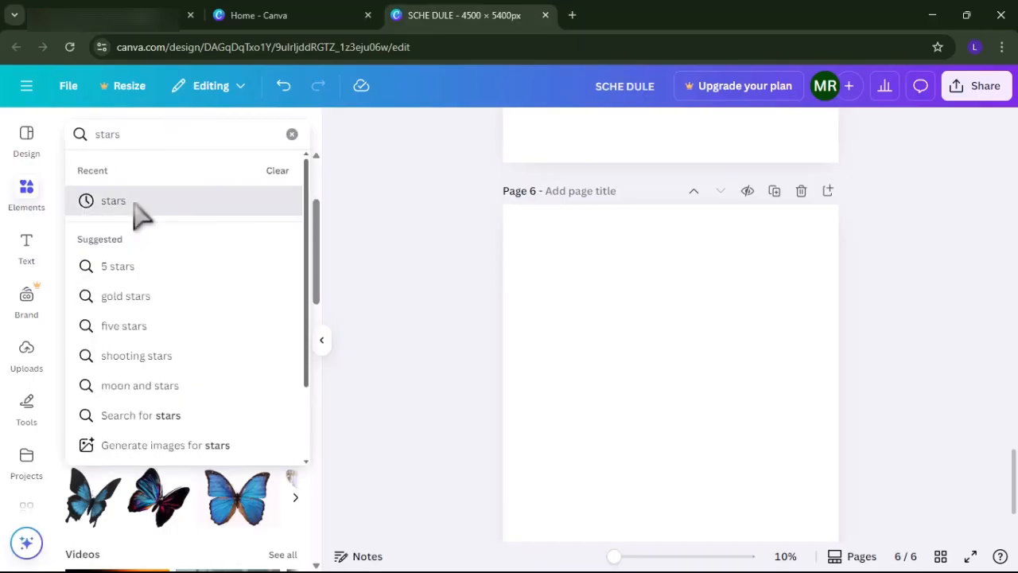
pyautogui.click(133, 204)
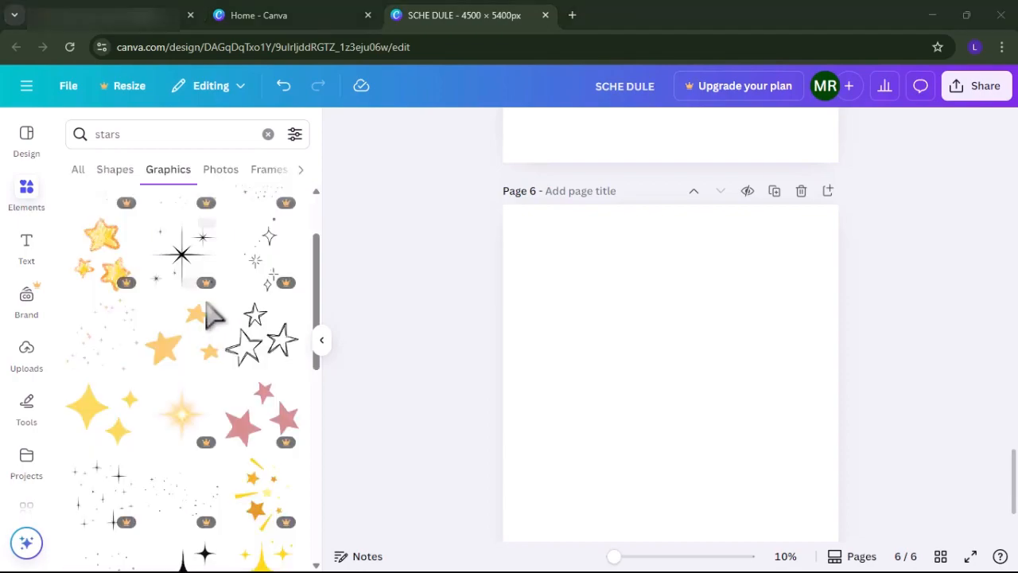
# Layer the free sparkle, orange star and outlined star graphics on page six, and recolor the outlined stars with the tan document color.
pyautogui.click(116, 356)
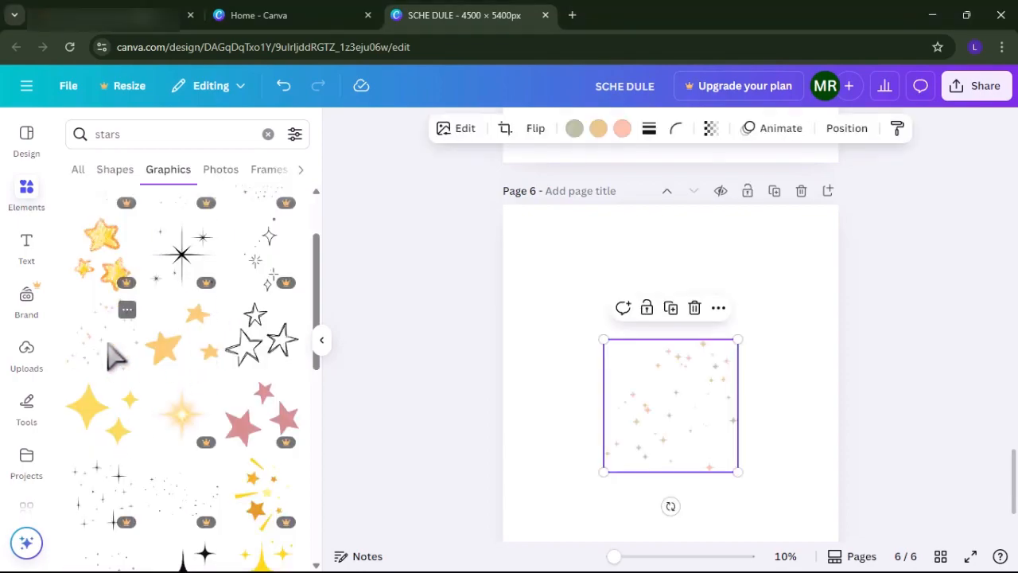
pyautogui.click(183, 354)
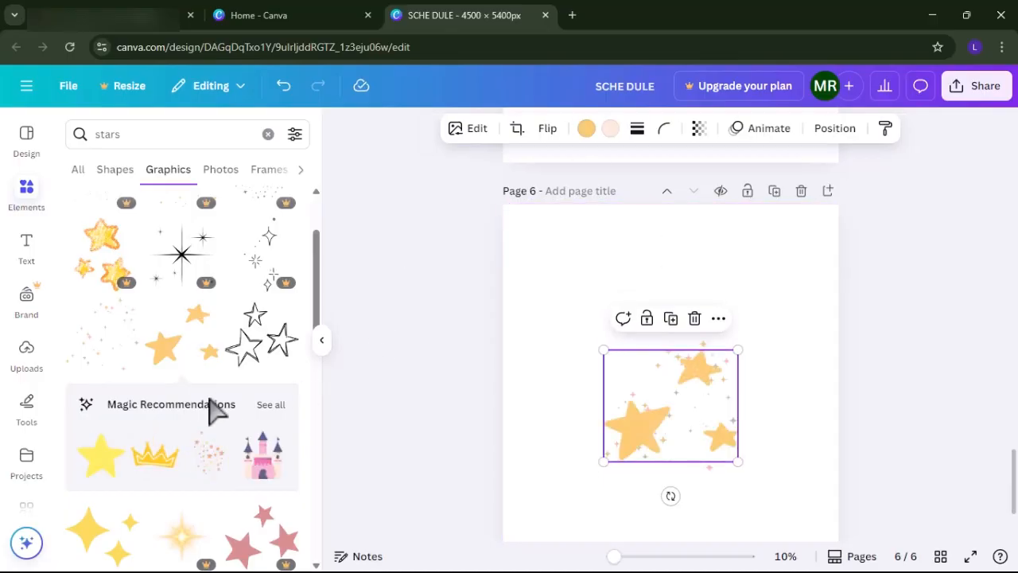
pyautogui.scroll(-1, 215, 326)
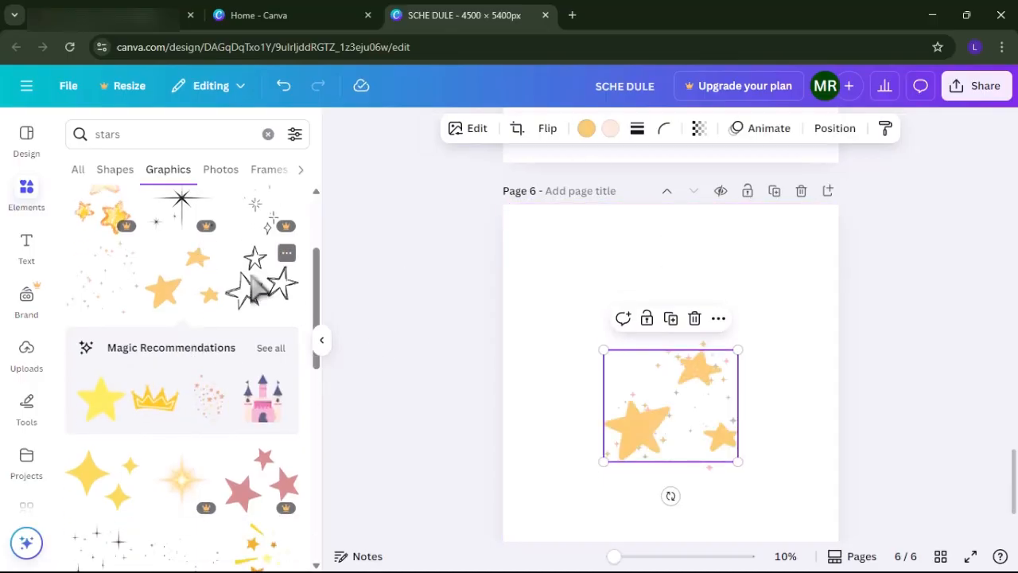
pyautogui.click(256, 286)
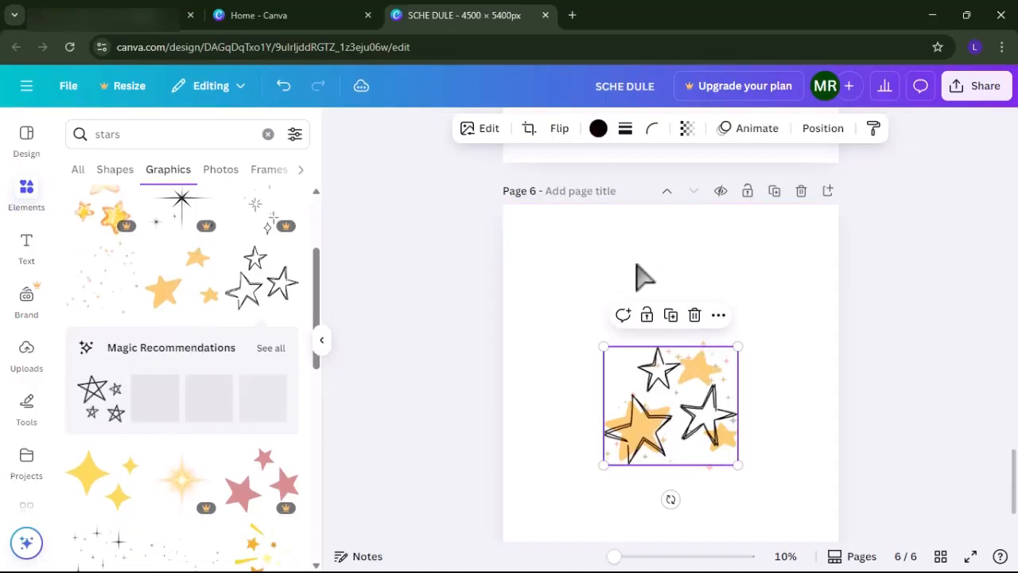
pyautogui.click(598, 130)
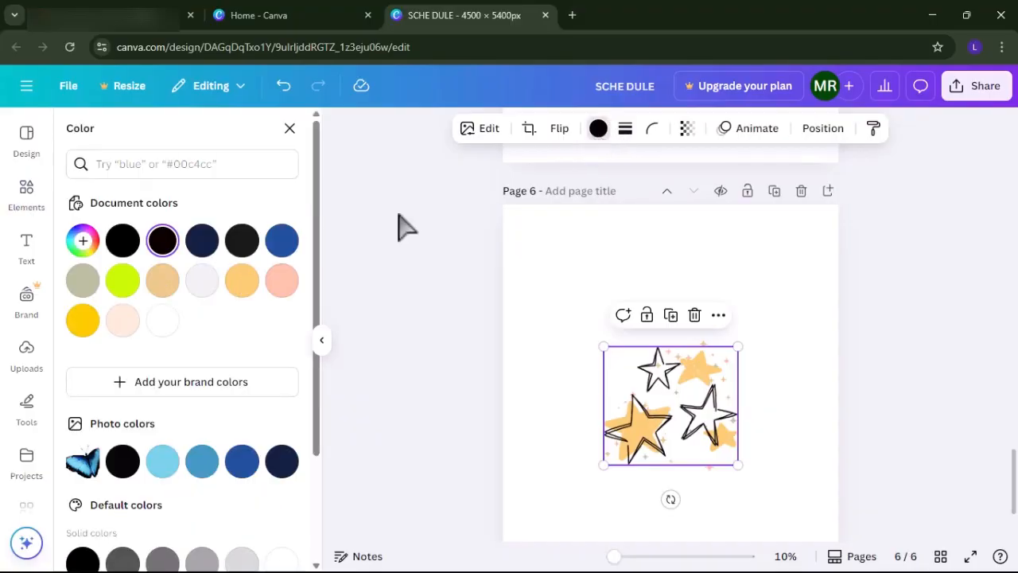
pyautogui.click(163, 285)
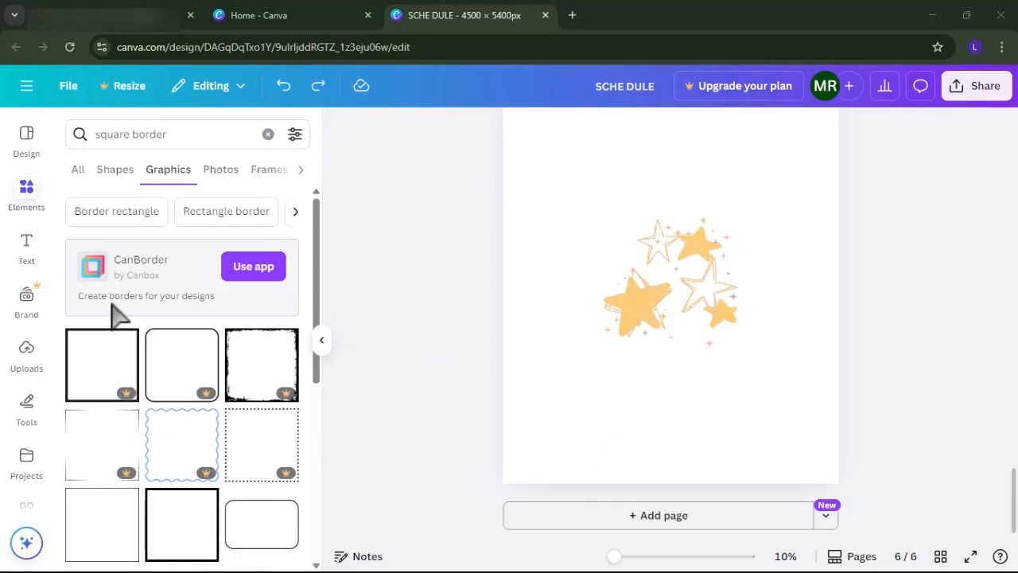
# Add the "behind our BRAND" text combination over the star graphics on page six and enlarge it slightly.
pyautogui.click(26, 246)
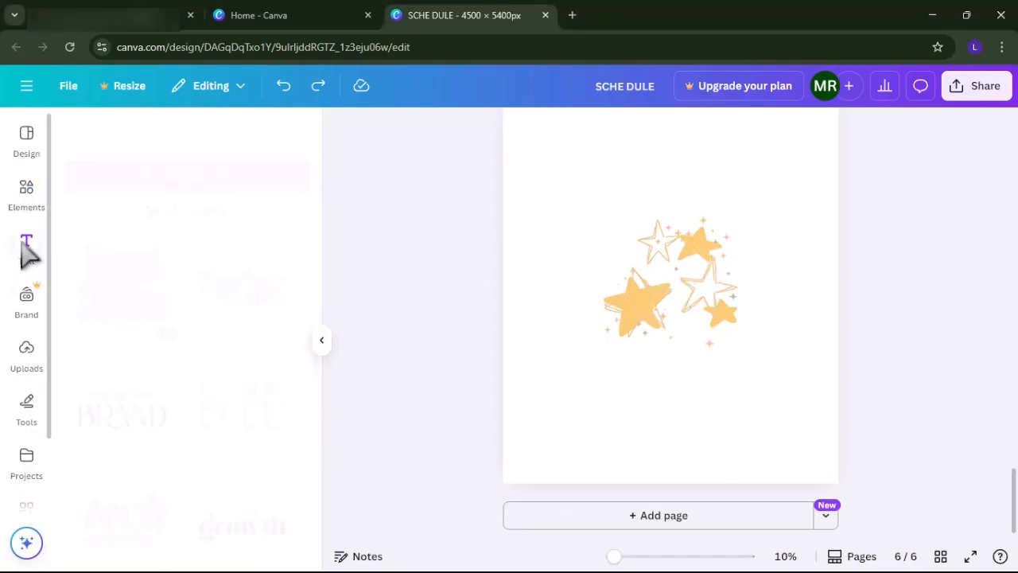
pyautogui.scroll(-2, 154, 334)
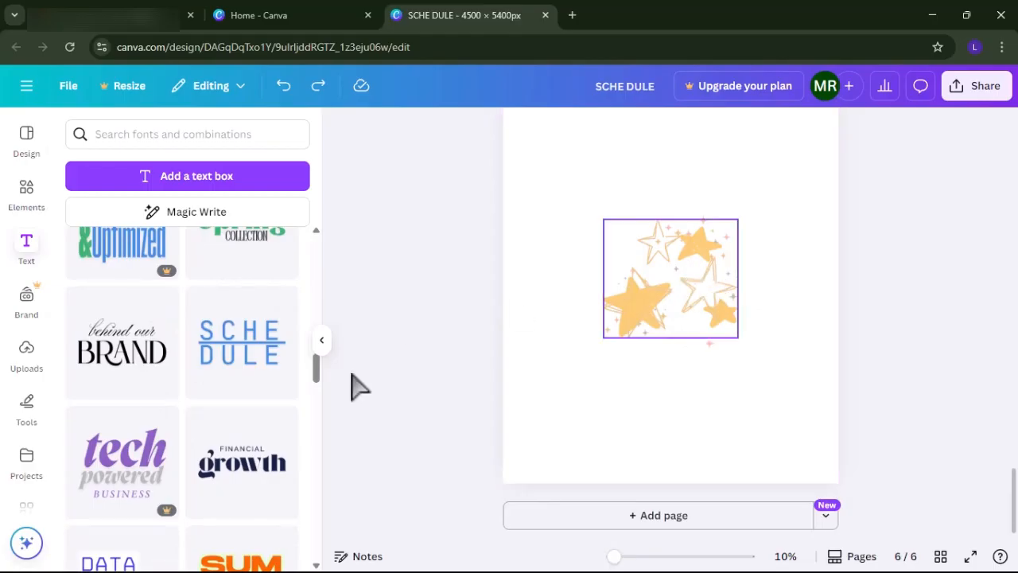
pyautogui.click(91, 366)
pyautogui.rightClick(663, 302)
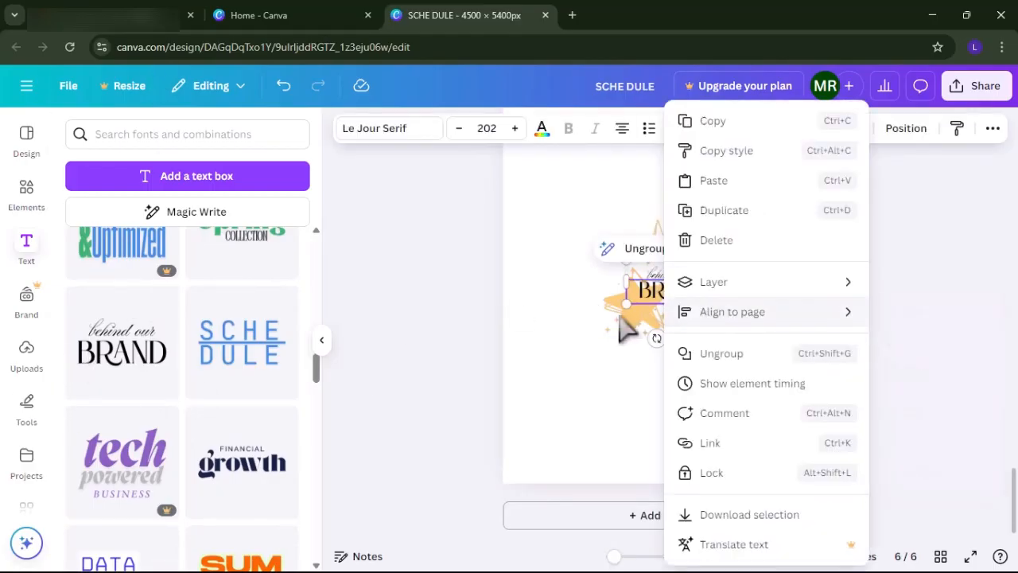
pyautogui.click(716, 314)
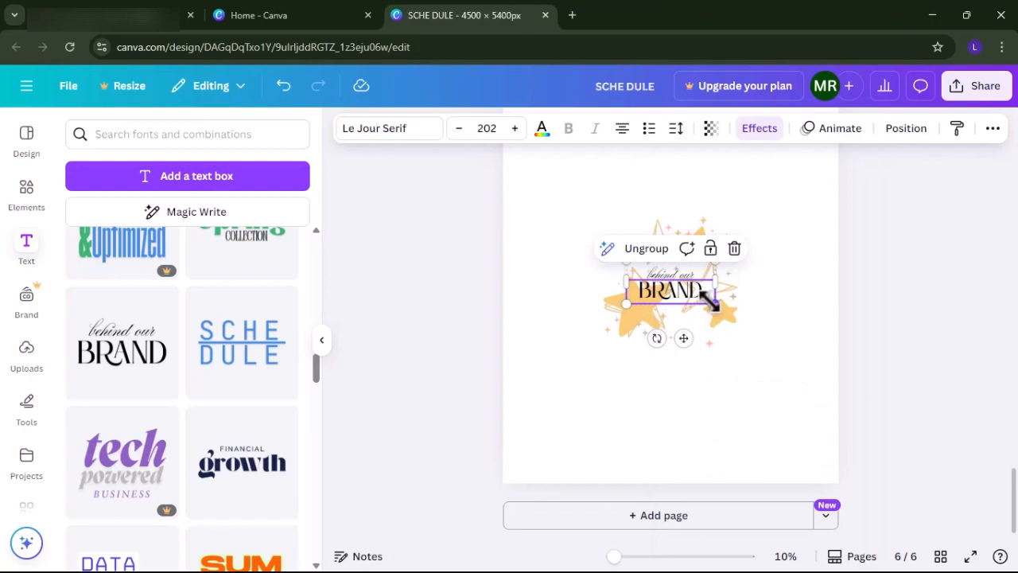
pyautogui.moveTo(710, 300); pyautogui.dragTo(690, 286)
pyautogui.click(637, 330)
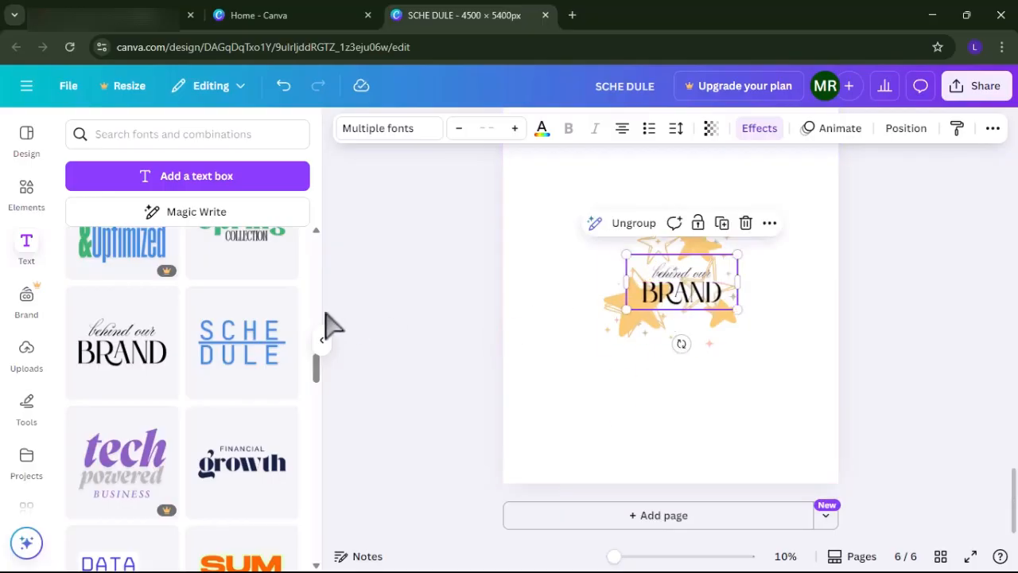
# Add the free rounded rectangle border from the "square border" graphics and enlarge it to frame the stars and text.
pyautogui.click(187, 132)
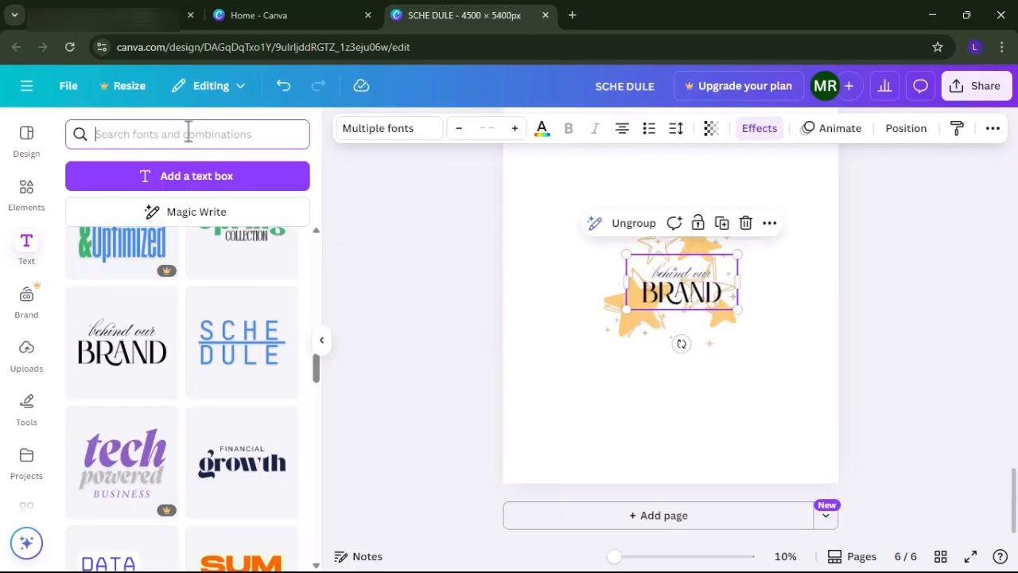
pyautogui.write('s')
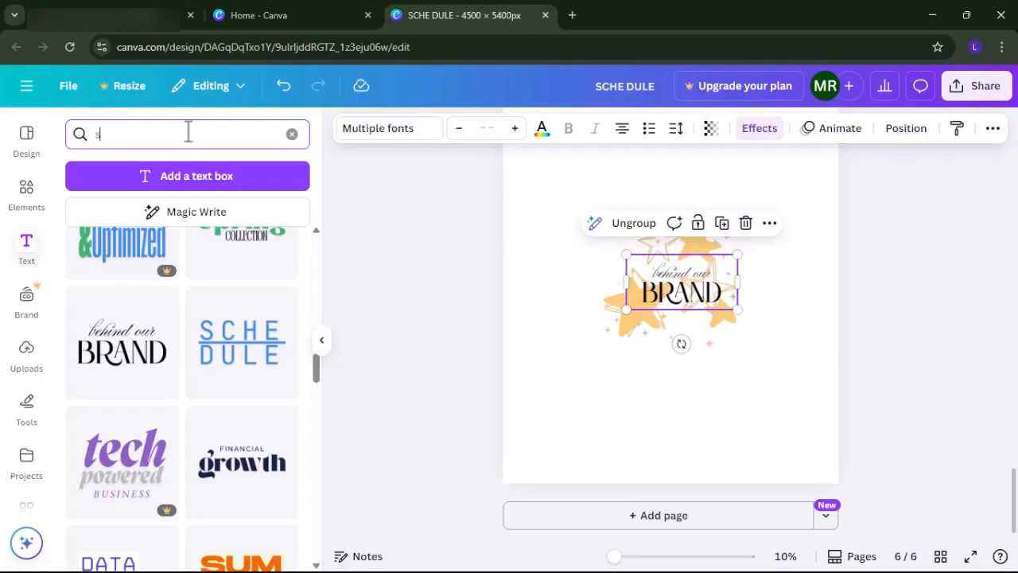
pyautogui.click(11, 211)
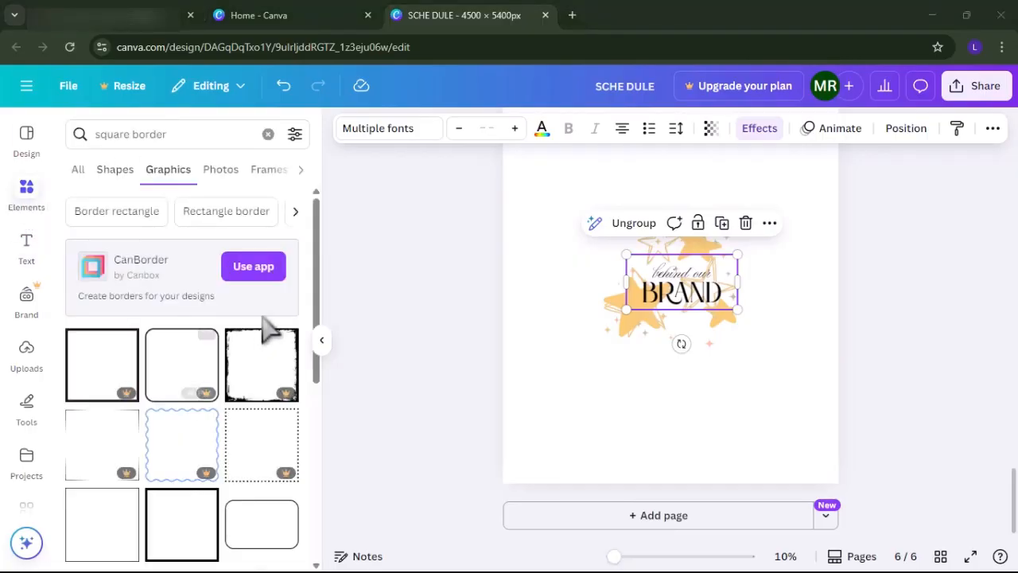
pyautogui.click(254, 541)
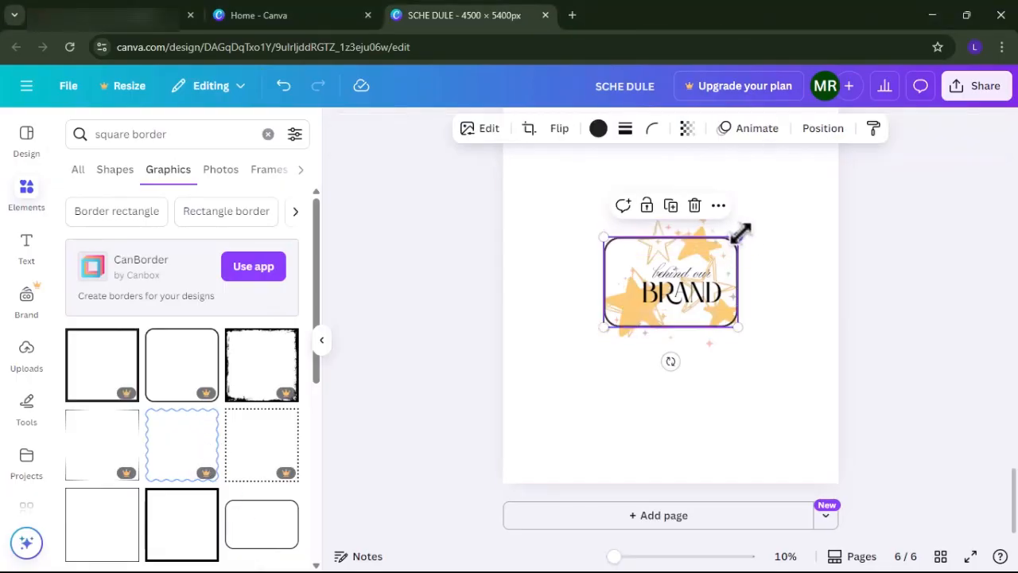
pyautogui.moveTo(738, 228); pyautogui.dragTo(765, 220)
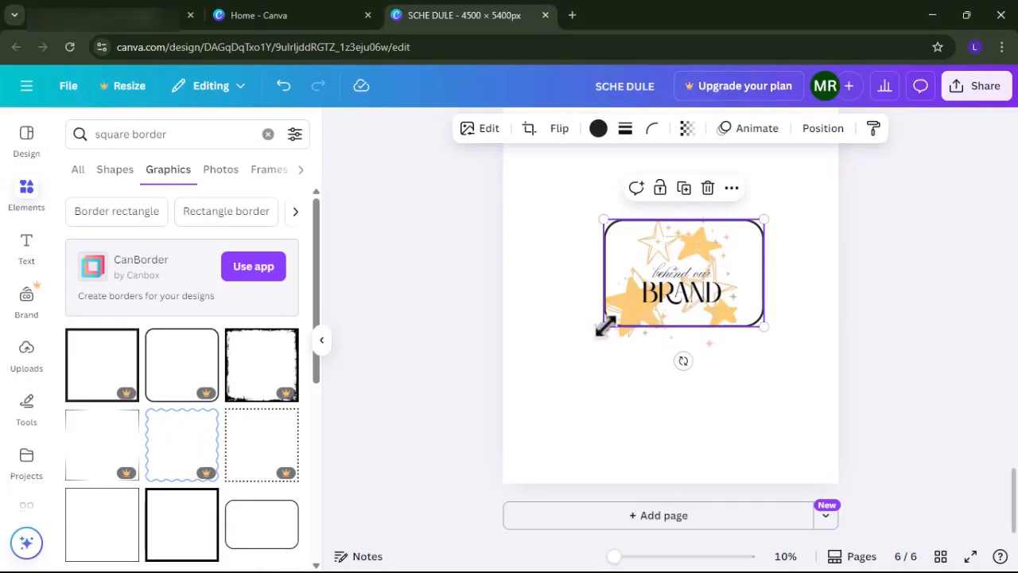
pyautogui.moveTo(604, 326); pyautogui.dragTo(592, 344)
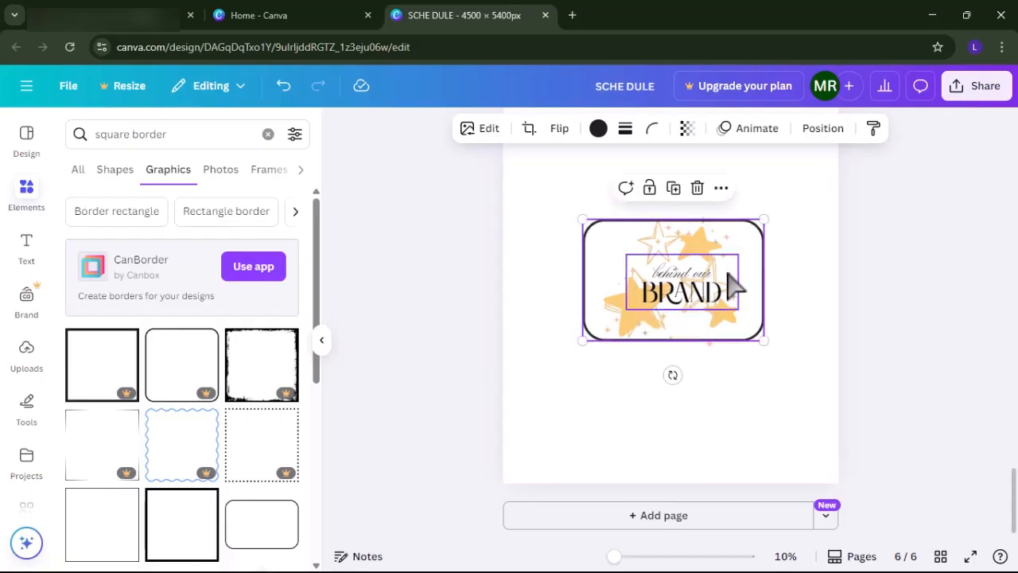
pyautogui.moveTo(773, 216)
pyautogui.mouseDown()
pyautogui.moveTo(784, 199)
pyautogui.moveTo(775, 204)
pyautogui.mouseUp()
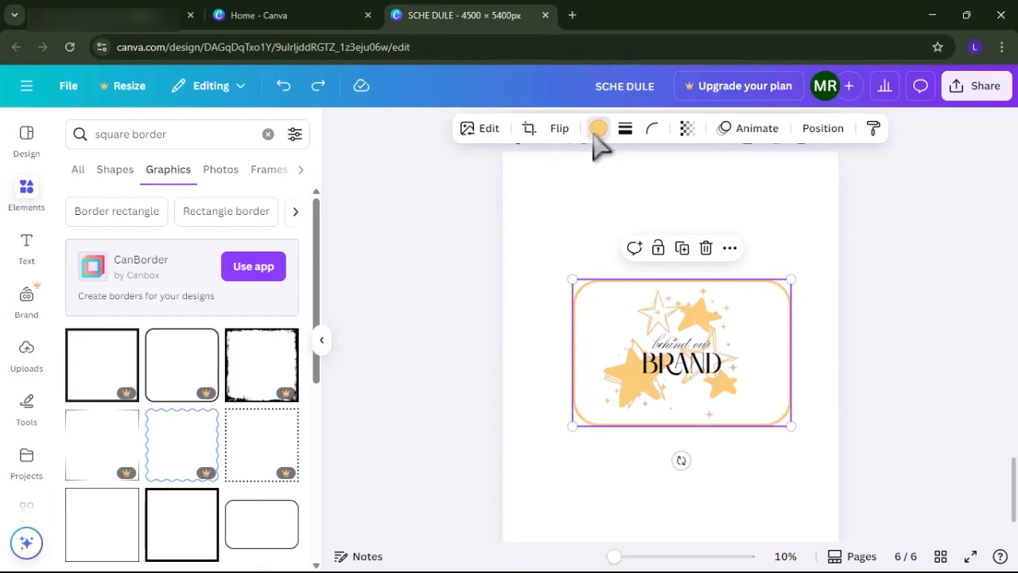
# Set the rounded border's color to the near-black document color.
pyautogui.click(598, 129)
pyautogui.click(202, 240)
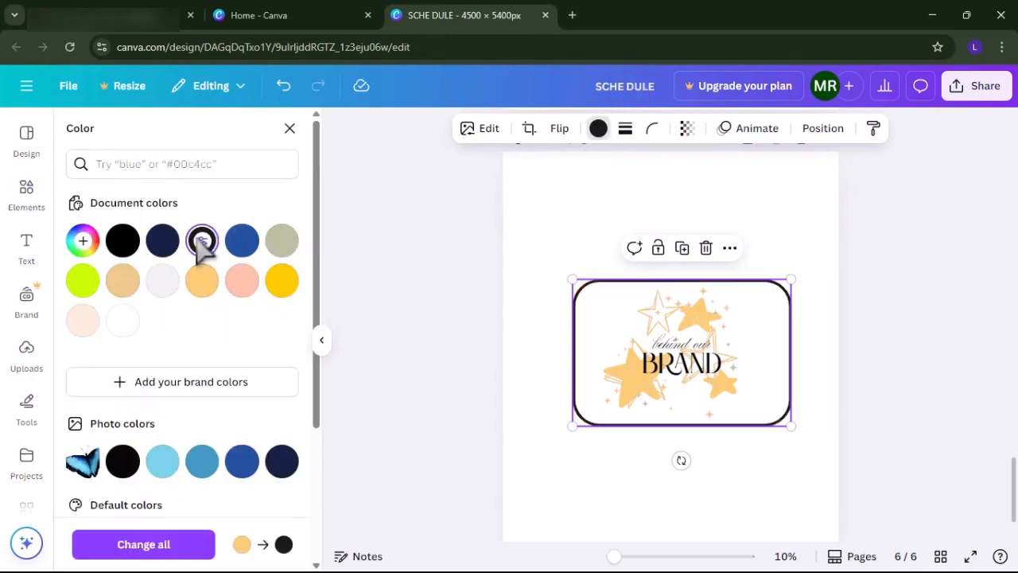
pyautogui.press('Escape')
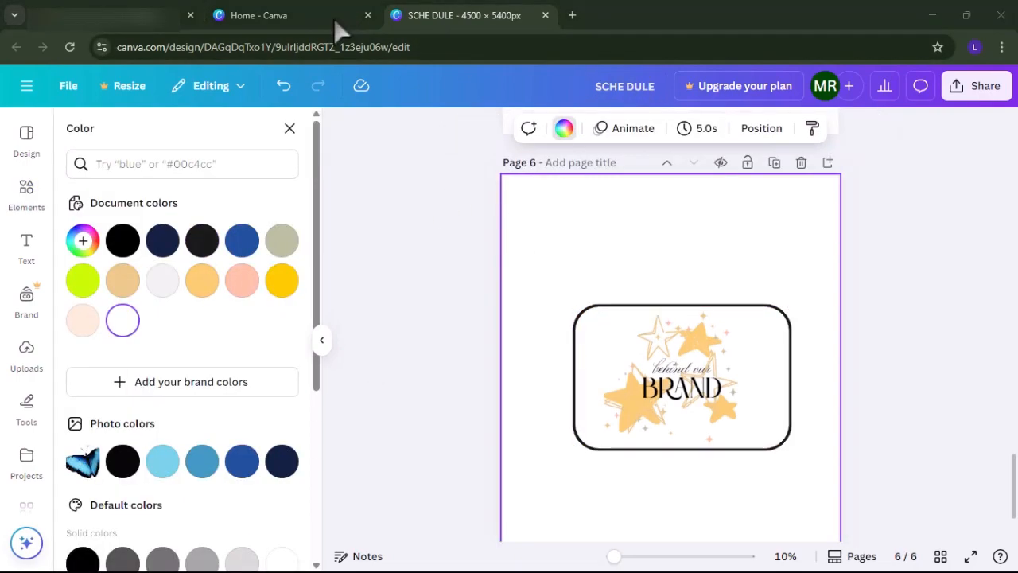
# Review the finished designs across the pages, from page six up to page one and back to page three.
pyautogui.scroll(5, 624, 220)
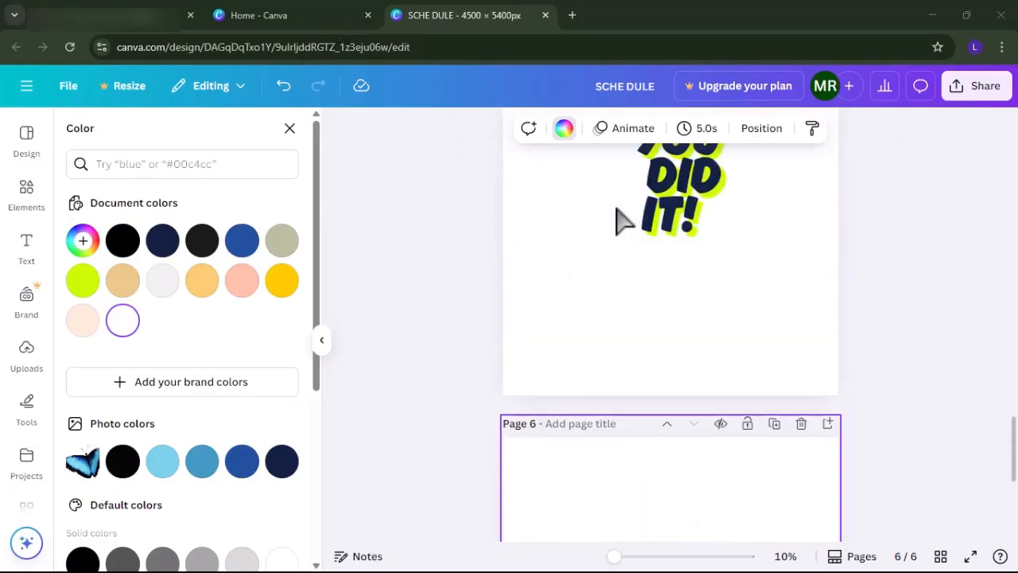
pyautogui.scroll(10, 624, 221)
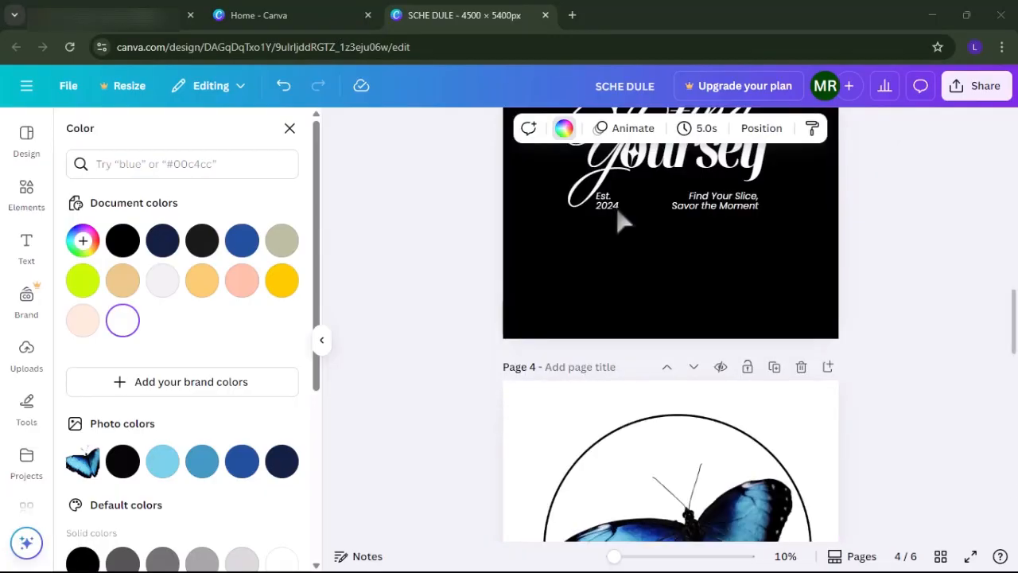
pyautogui.scroll(10, 624, 220)
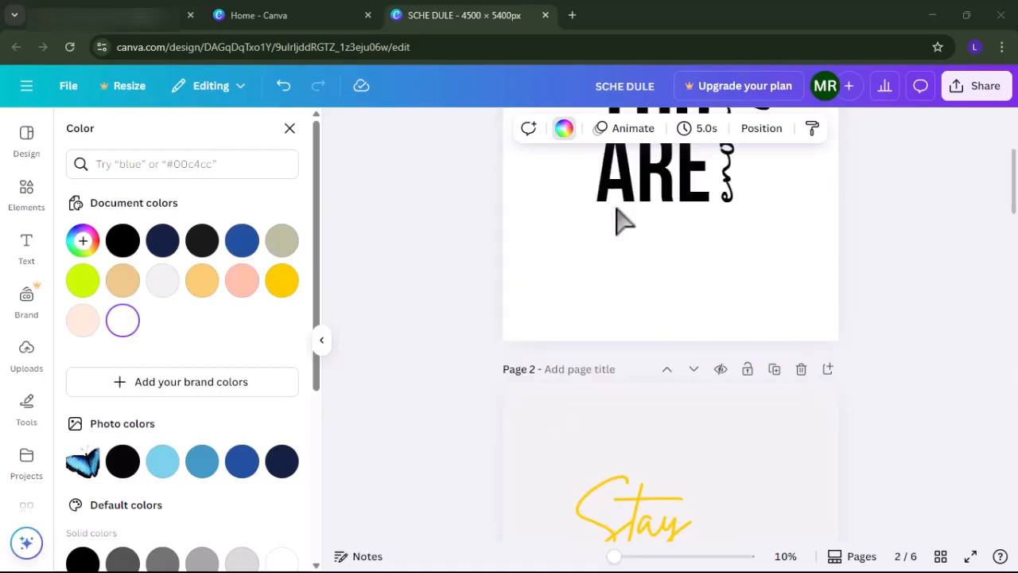
pyautogui.scroll(5, 624, 220)
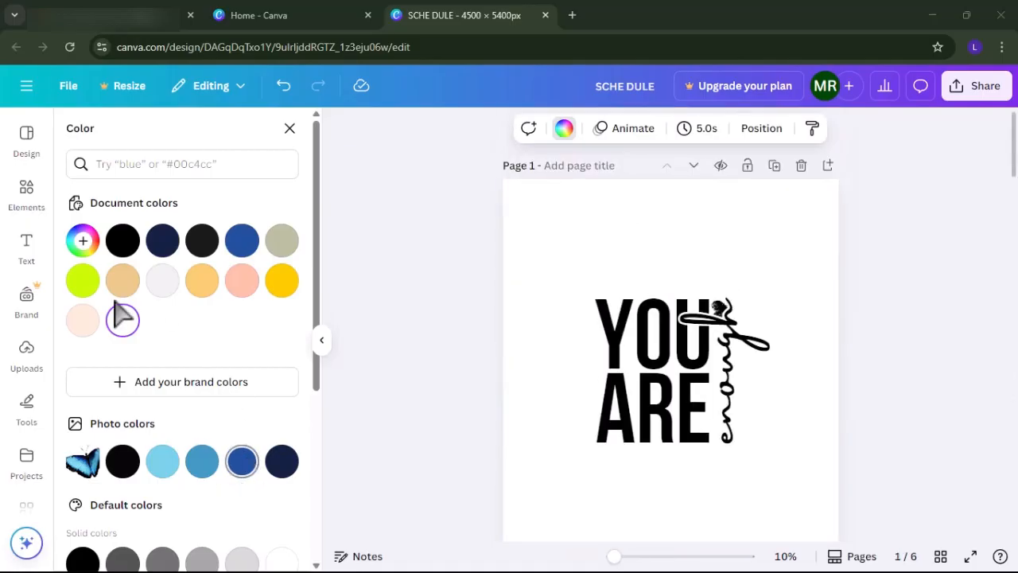
pyautogui.scroll(-7, 476, 455)
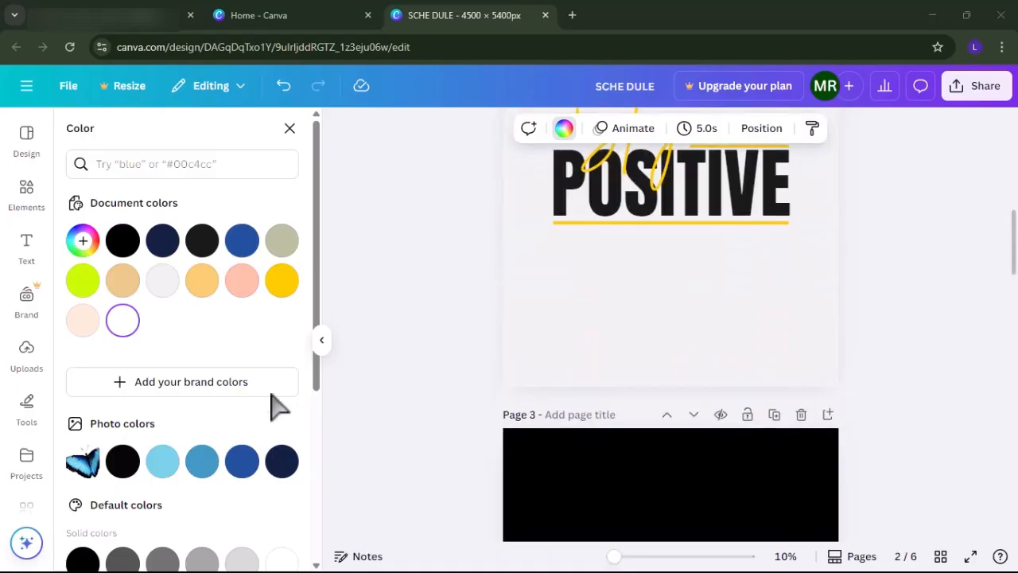
pyautogui.scroll(-4, 505, 416)
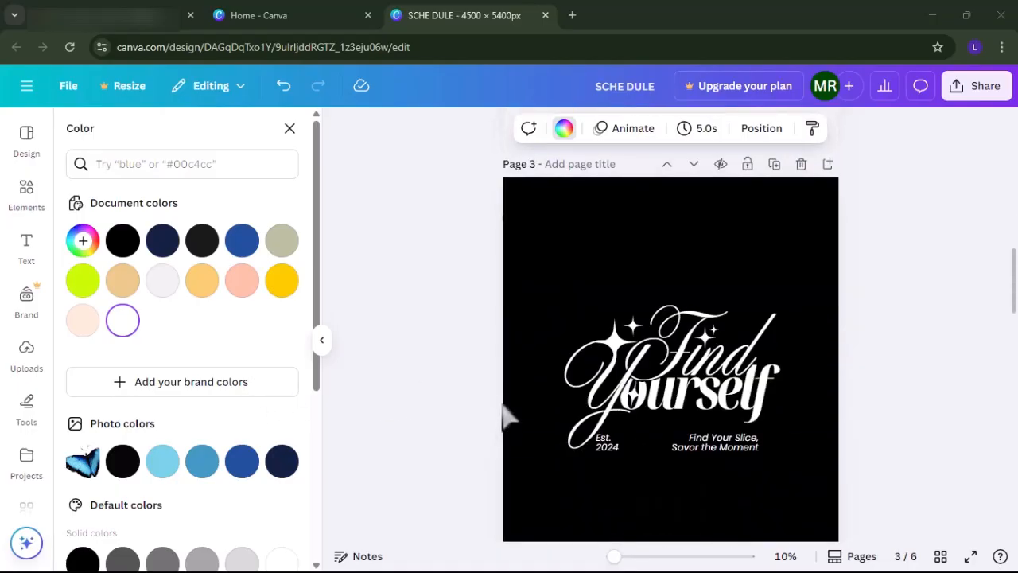
pyautogui.scroll(-1, 504, 409)
pyautogui.scroll(1, 505, 409)
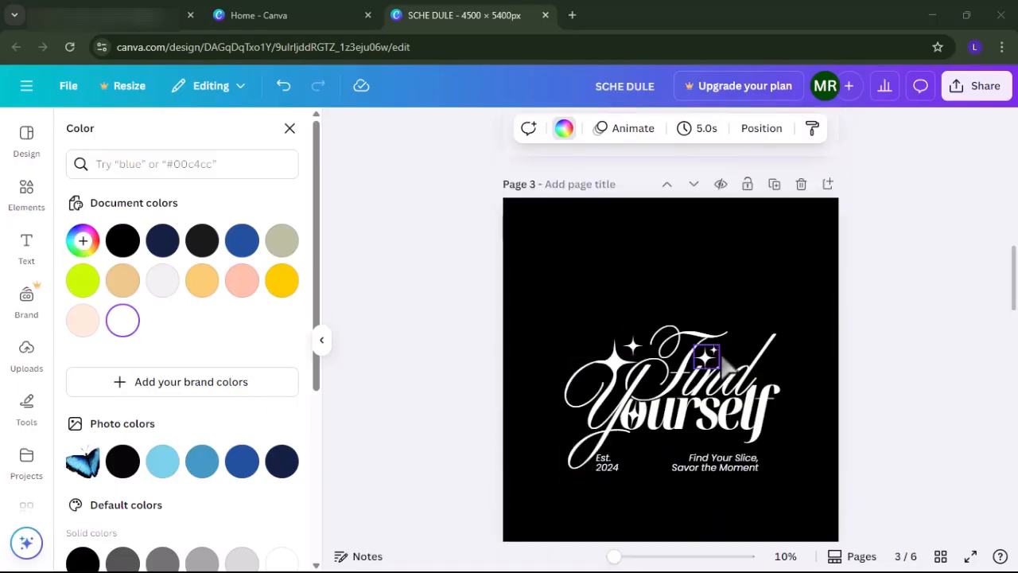
# Download the design through its sharing options.
pyautogui.click(981, 90)
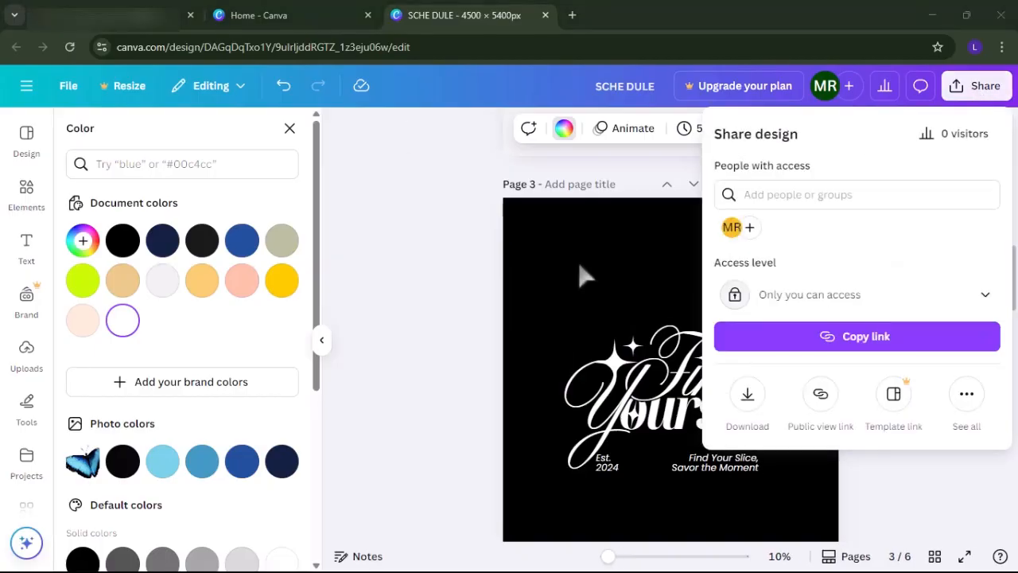
pyautogui.click(748, 398)
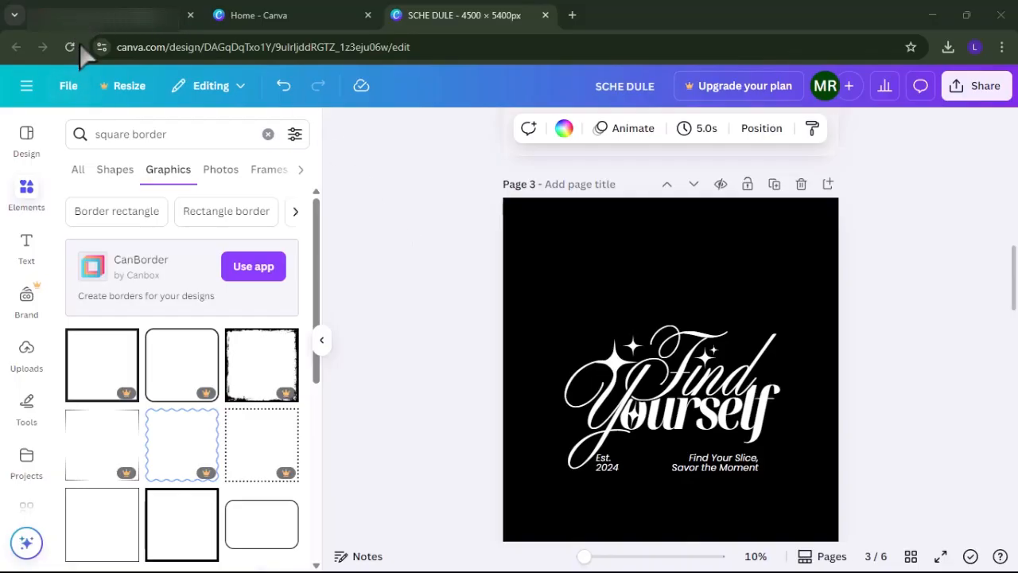
# Remove the background from the "YOU ARE enough" design in remove.bg, and return to the Canva home page.
pyautogui.click(185, 43)
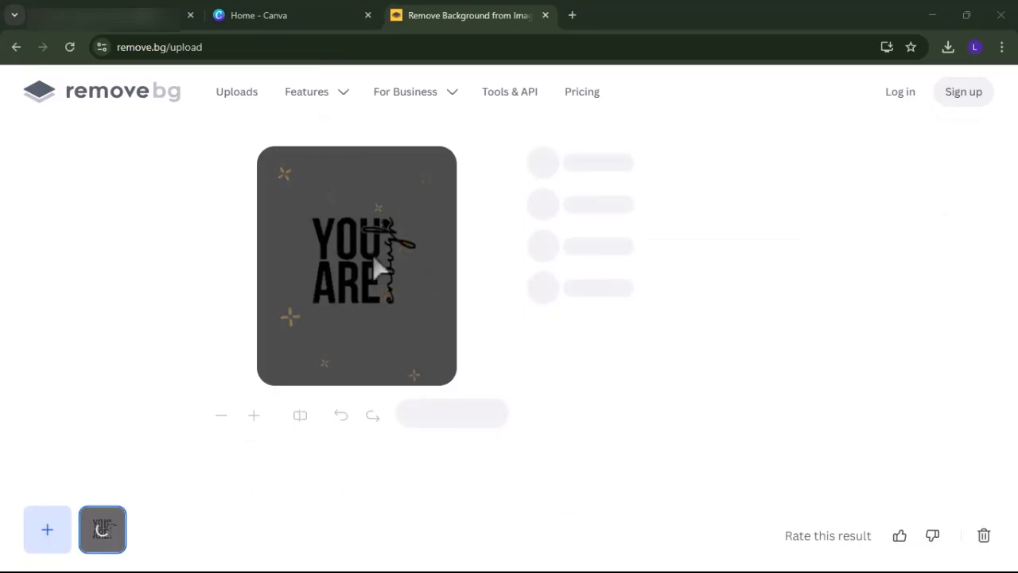
pyautogui.click(491, 428)
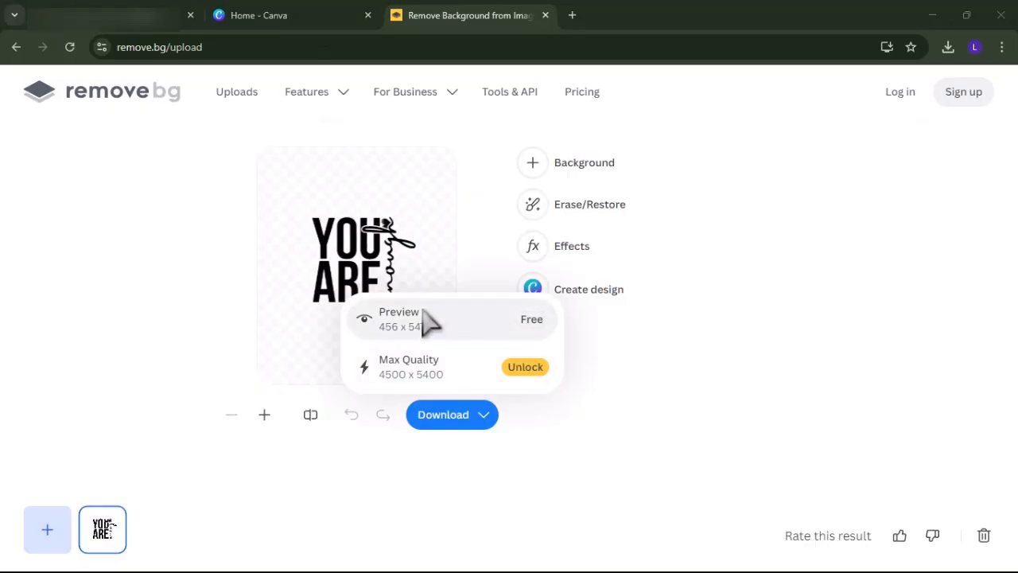
pyautogui.click(316, 27)
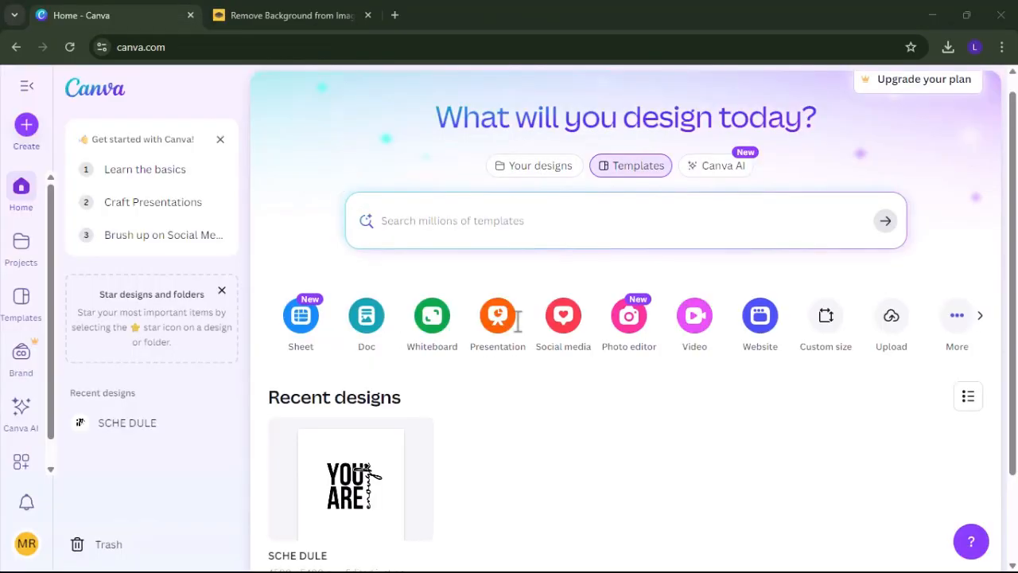